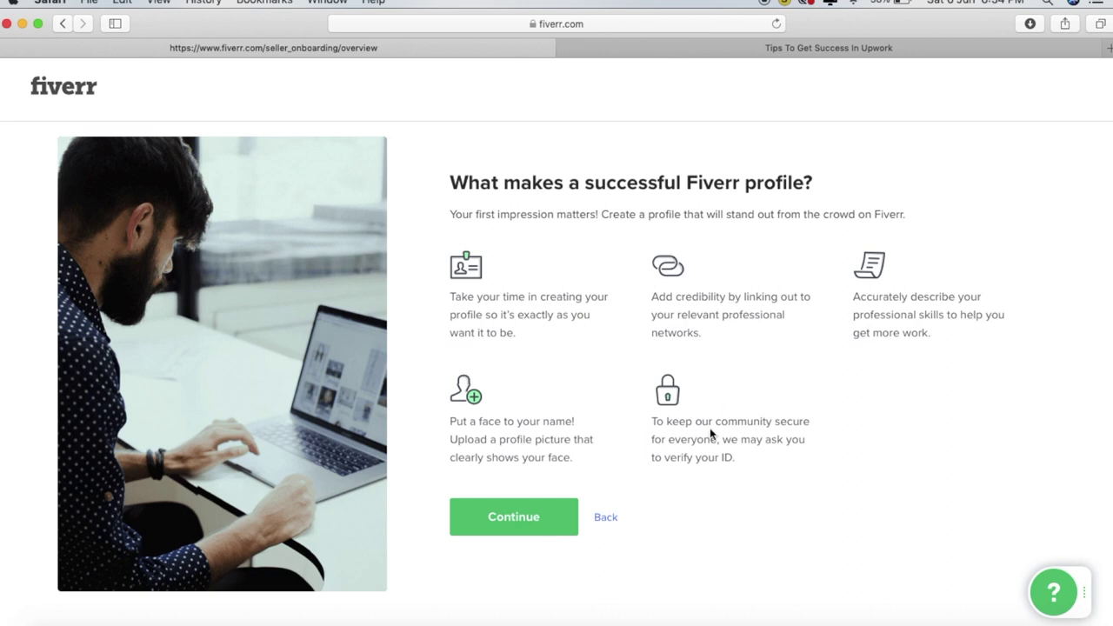
Continue past the successful-profile and steer-clear tips pages to Personal Info
{"action": "left_click", "coordinate": [516, 520]}
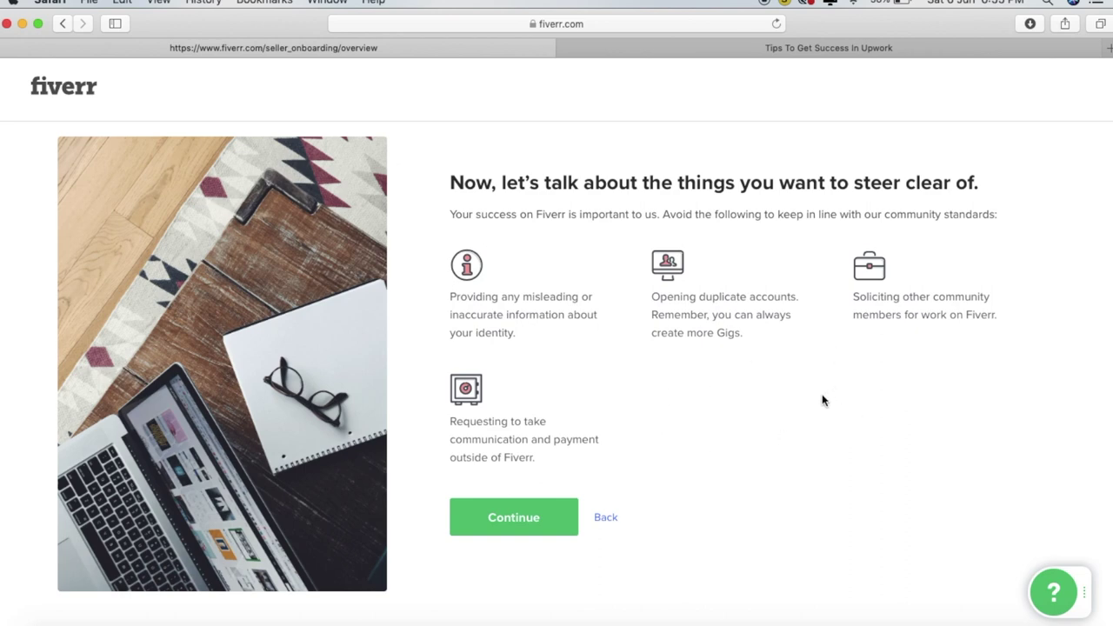
{"action": "left_click", "coordinate": [519, 514]}
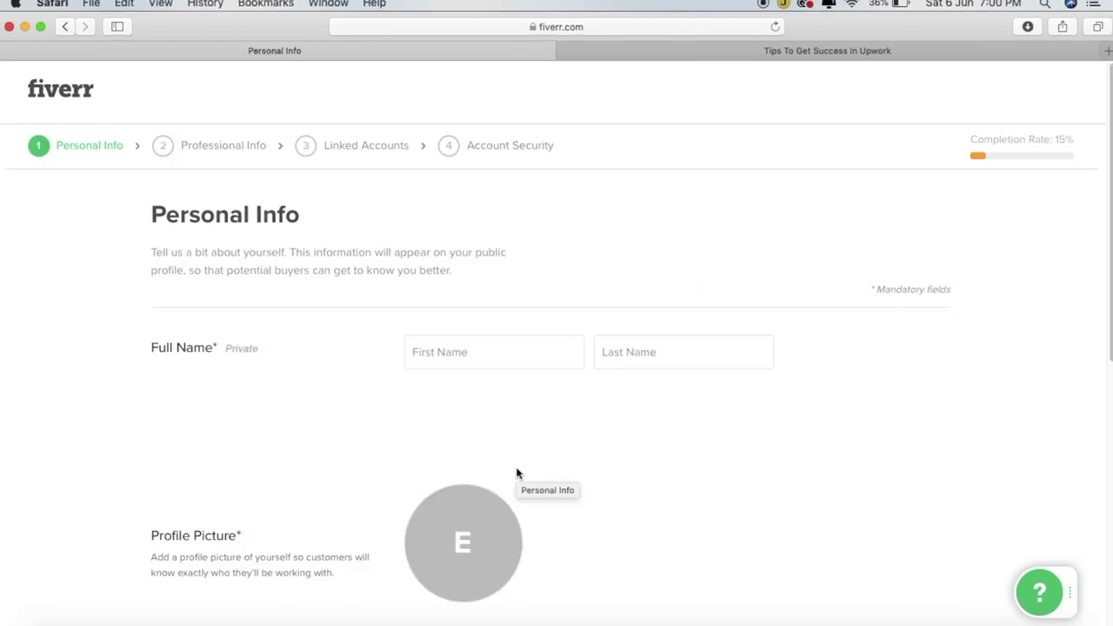
Enter the seller's first and last name in the Full Name fields
{"action": "left_click", "coordinate": [463, 354]}
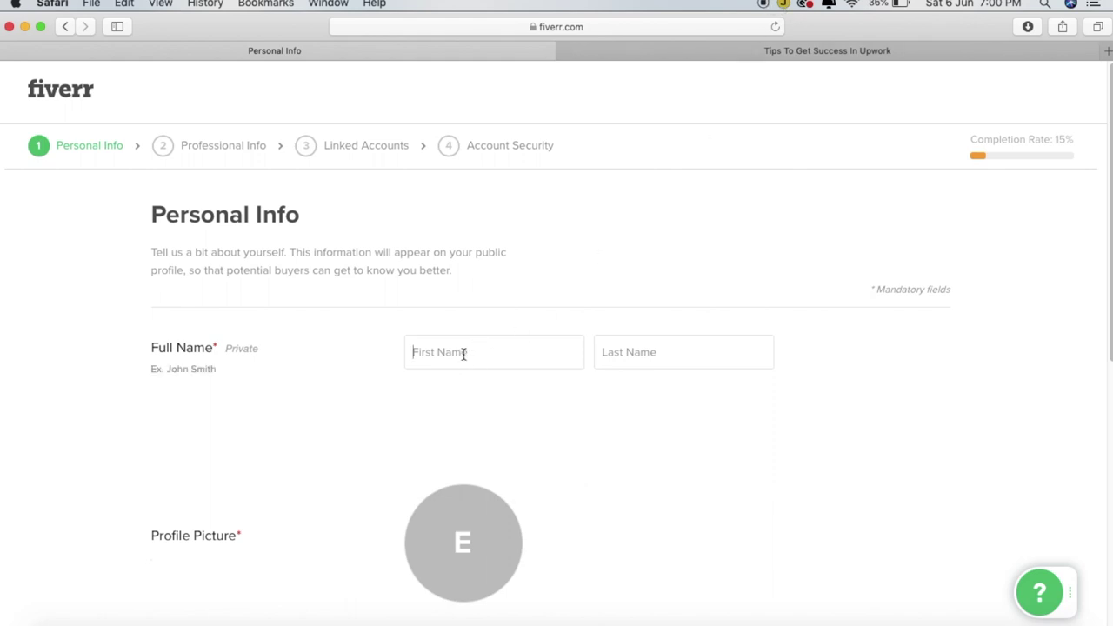
{"action": "type", "text": "Neethu"}
{"action": "left_click", "coordinate": [634, 353]}
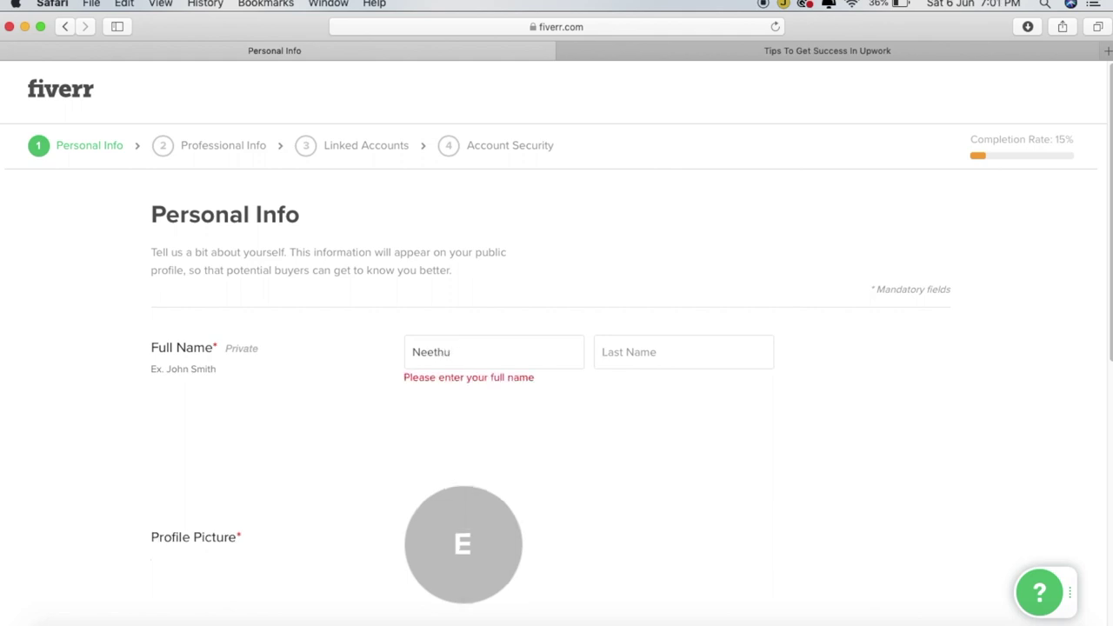
{"action": "type", "text": "V K"}
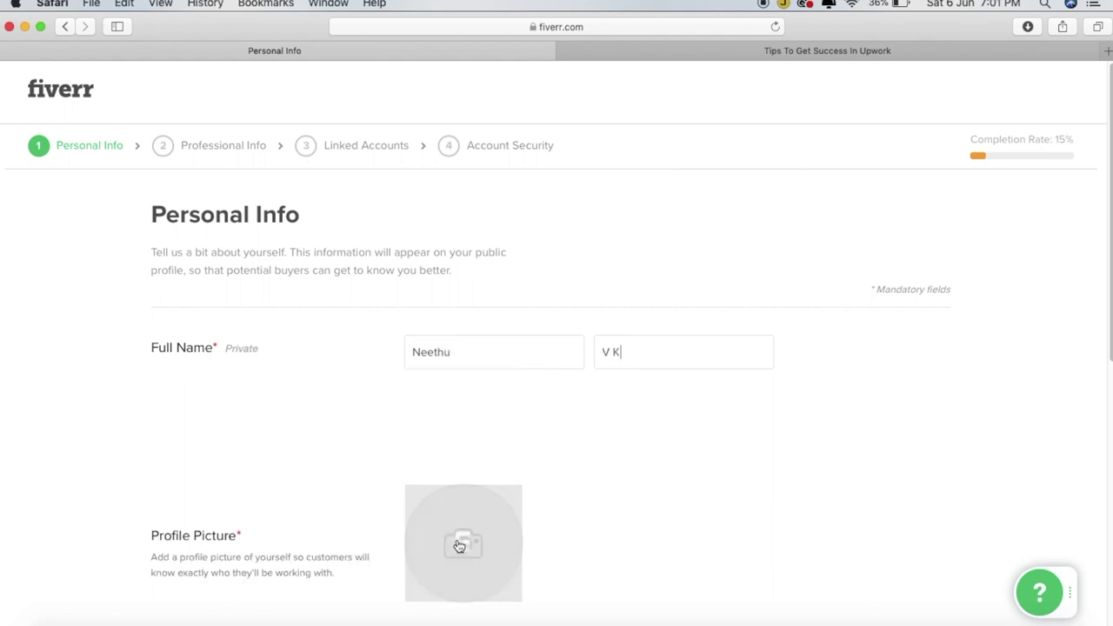
Upload a profile photo chosen from the Downloads folder
{"action": "scroll", "coordinate": [731, 388], "scroll_direction": "down", "scroll_amount": 4}
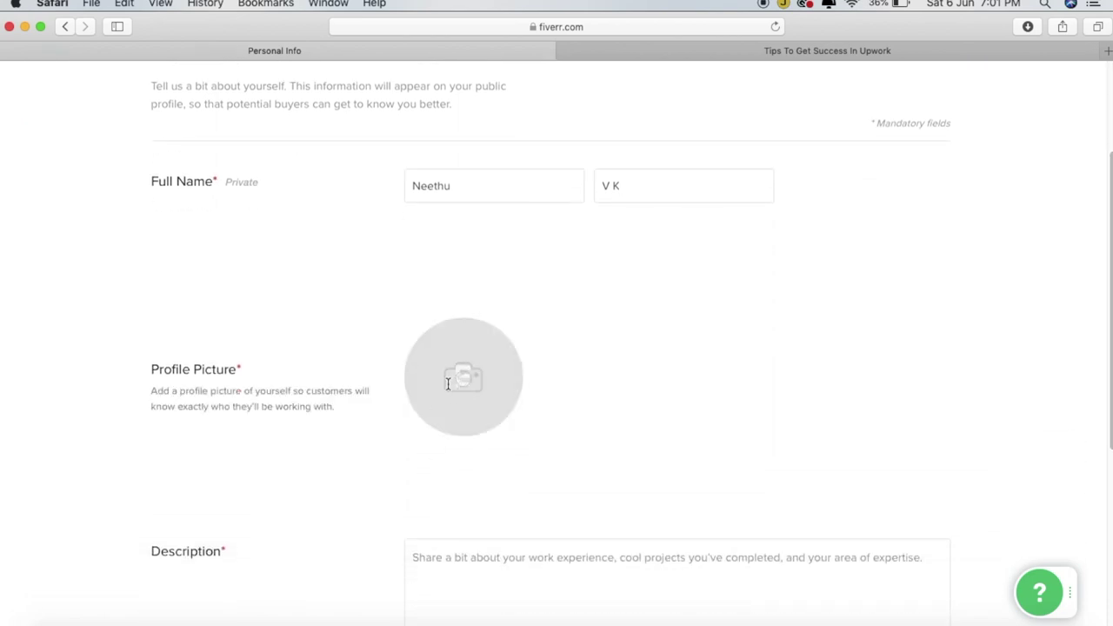
{"action": "left_click", "coordinate": [447, 383]}
{"action": "left_click", "coordinate": [1076, 500]}
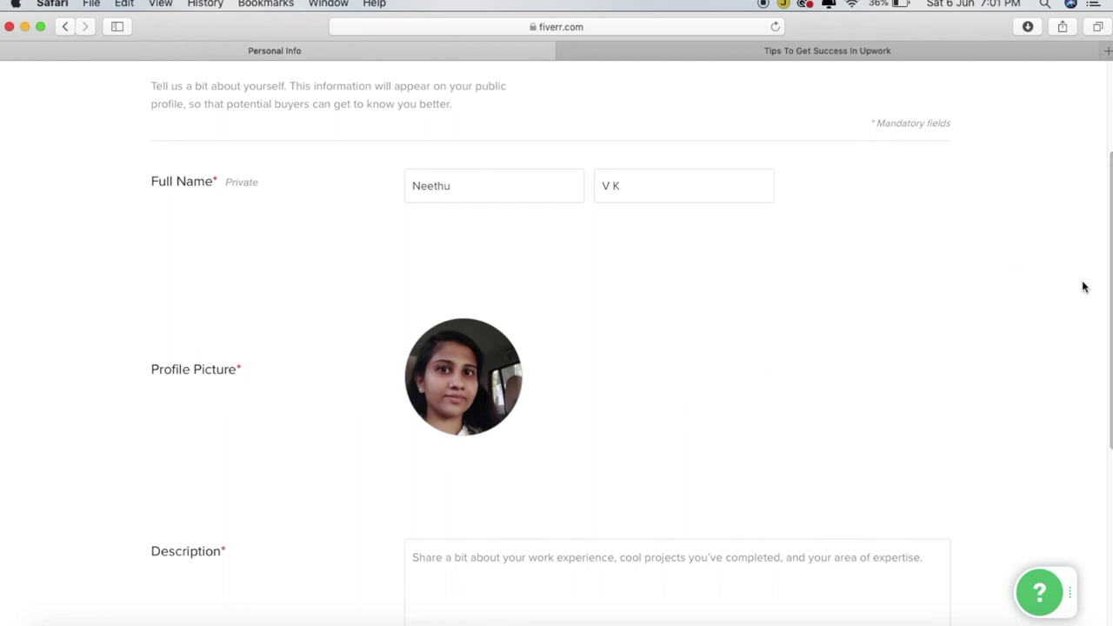
{"action": "left_click_drag", "start_coordinate": [1110, 317], "coordinate": [1107, 379]}
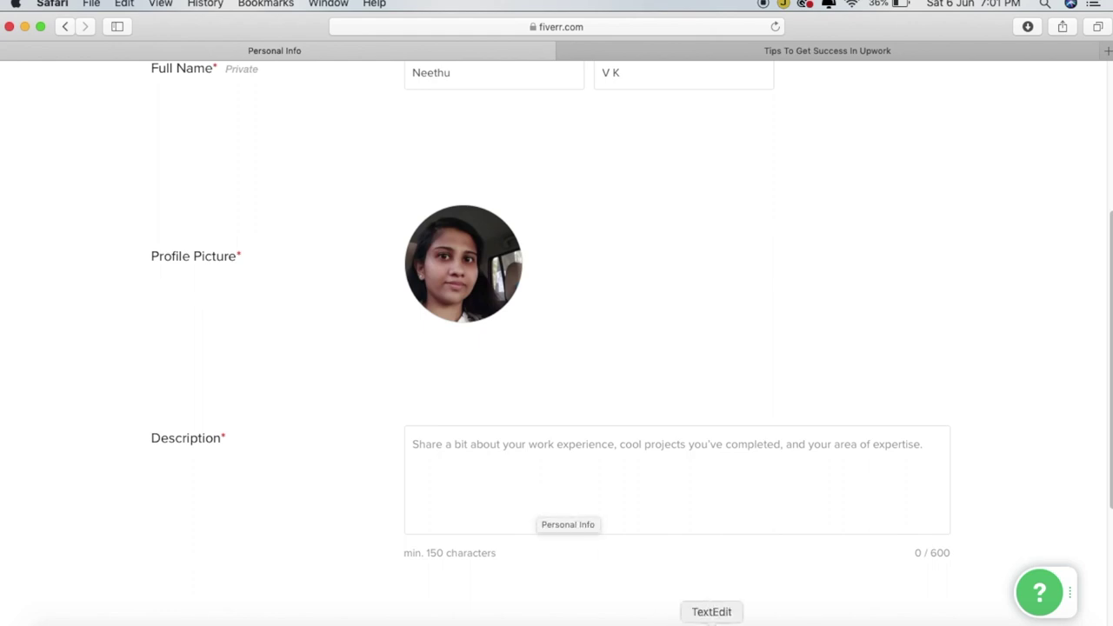
Add the online-courses description from the TextEdit notes
{"action": "left_click", "coordinate": [737, 621]}
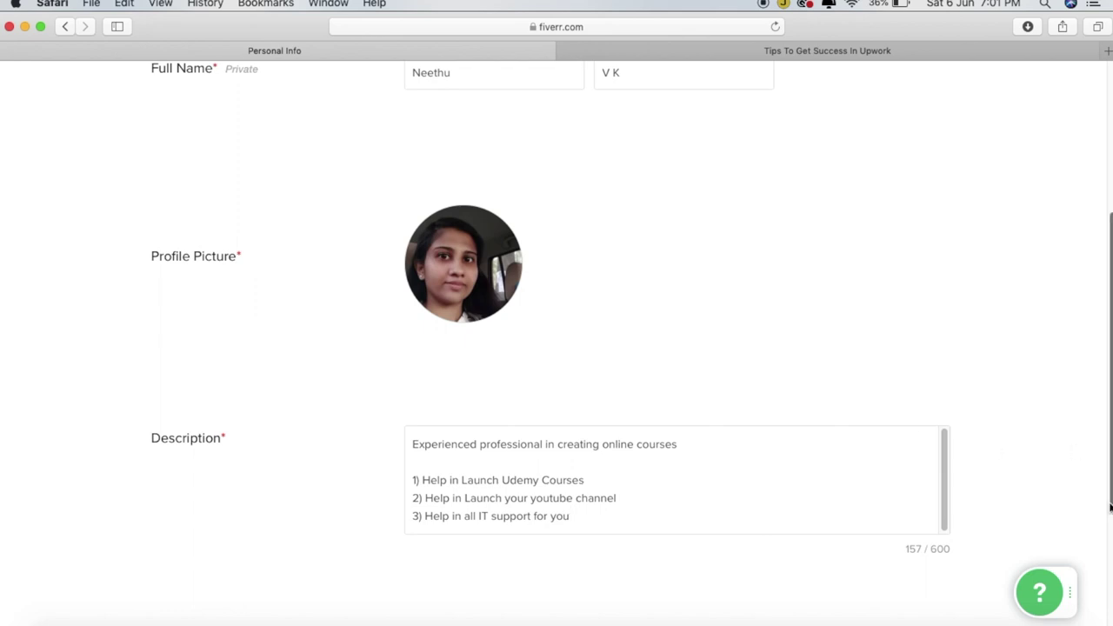
{"action": "scroll", "coordinate": [1104, 504], "scroll_direction": "down", "scroll_amount": 1}
{"action": "scroll", "coordinate": [1104, 512], "scroll_direction": "down", "scroll_amount": 3}
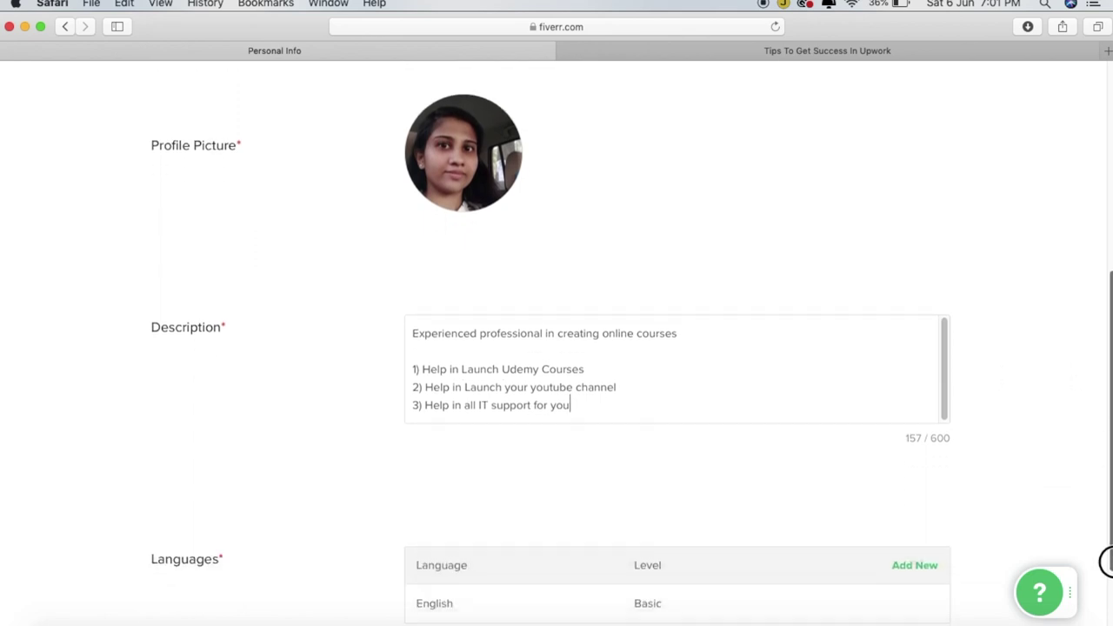
{"action": "scroll", "coordinate": [1097, 587], "scroll_direction": "down", "scroll_amount": 4}
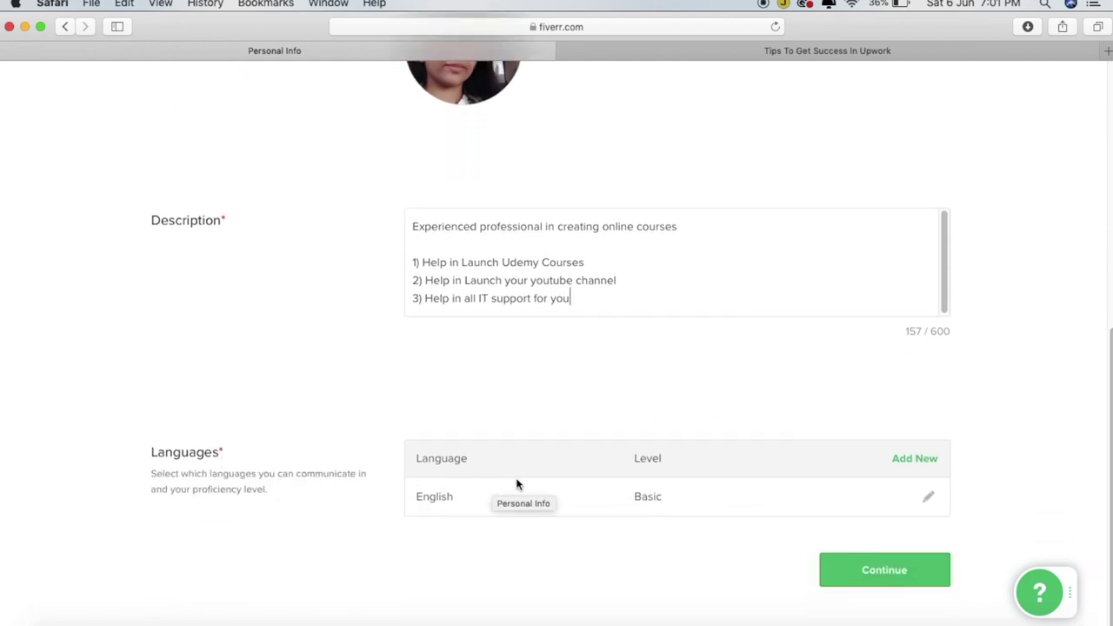
Add Malayalam at Native/Bilingual level, then continue to Professional Info
{"action": "left_click", "coordinate": [912, 459]}
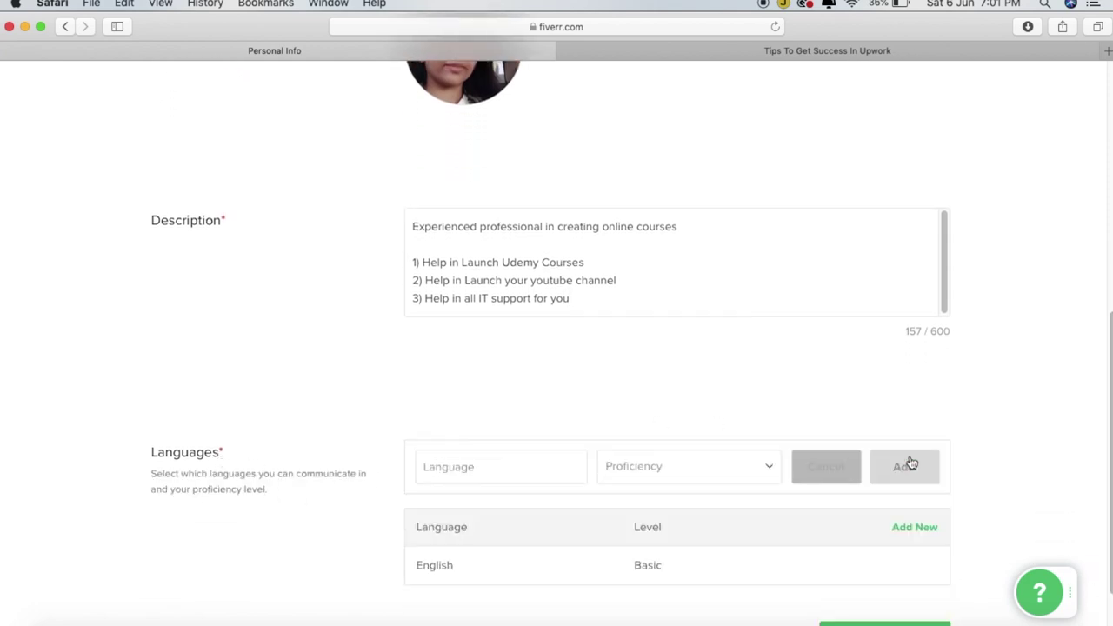
{"action": "left_click", "coordinate": [533, 471]}
{"action": "type", "text": "Mala"}
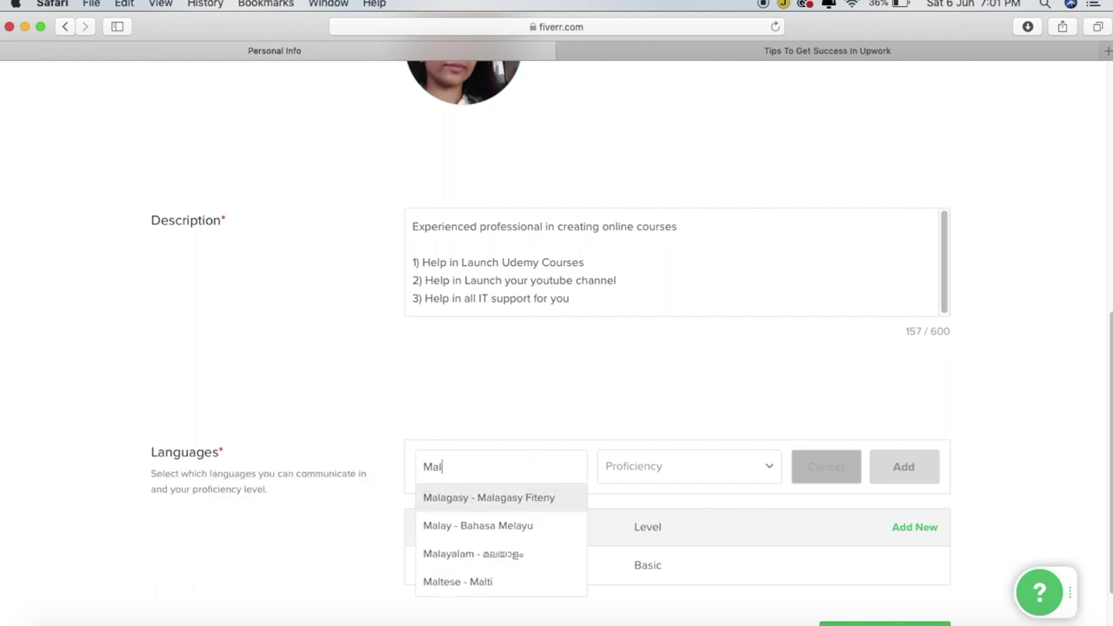
{"action": "left_click", "coordinate": [499, 556]}
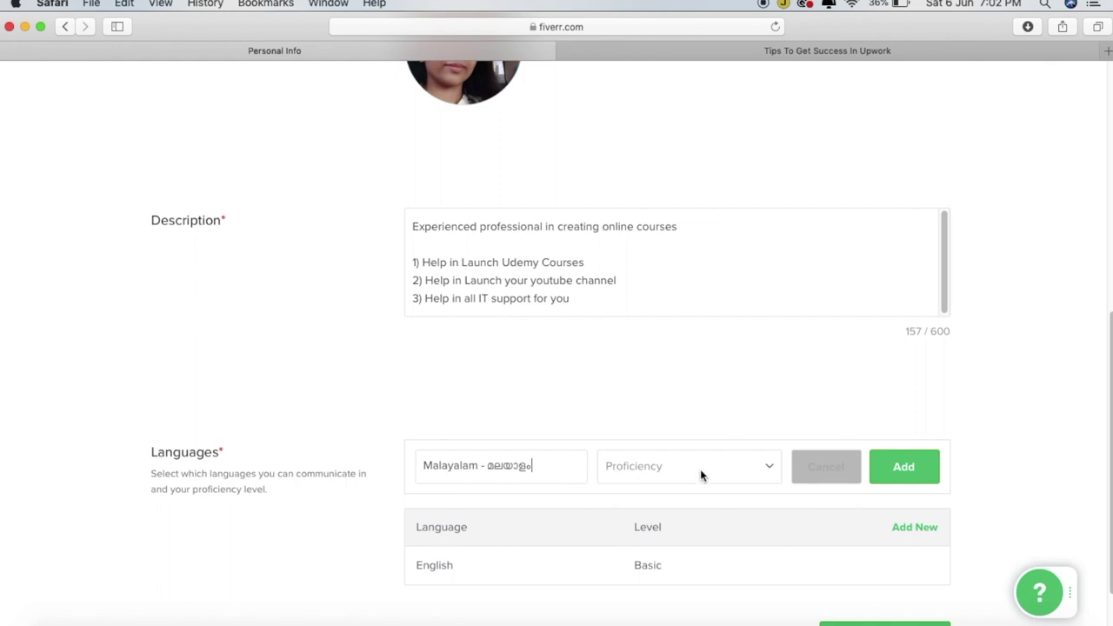
{"action": "left_click", "coordinate": [700, 469]}
{"action": "left_click", "coordinate": [670, 540]}
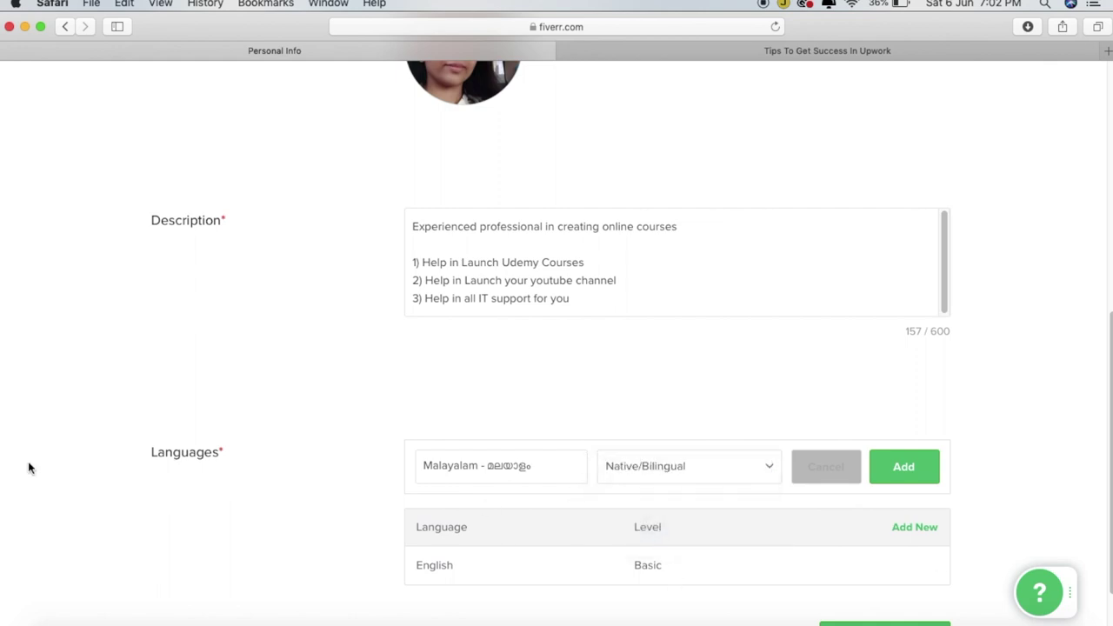
{"action": "left_click", "coordinate": [922, 477]}
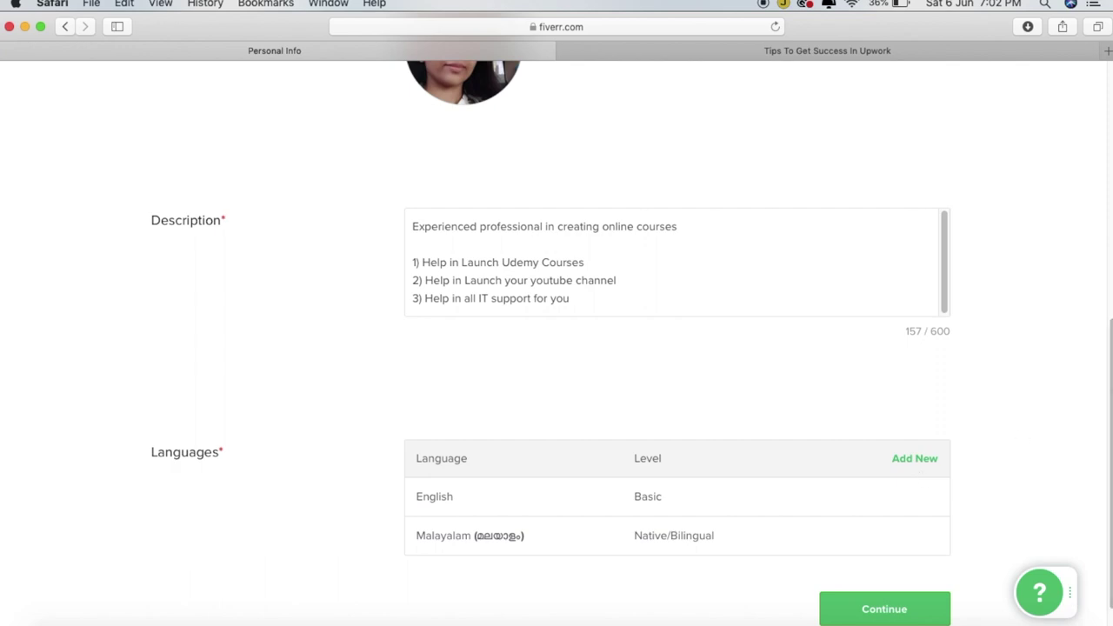
{"action": "left_click", "coordinate": [880, 609]}
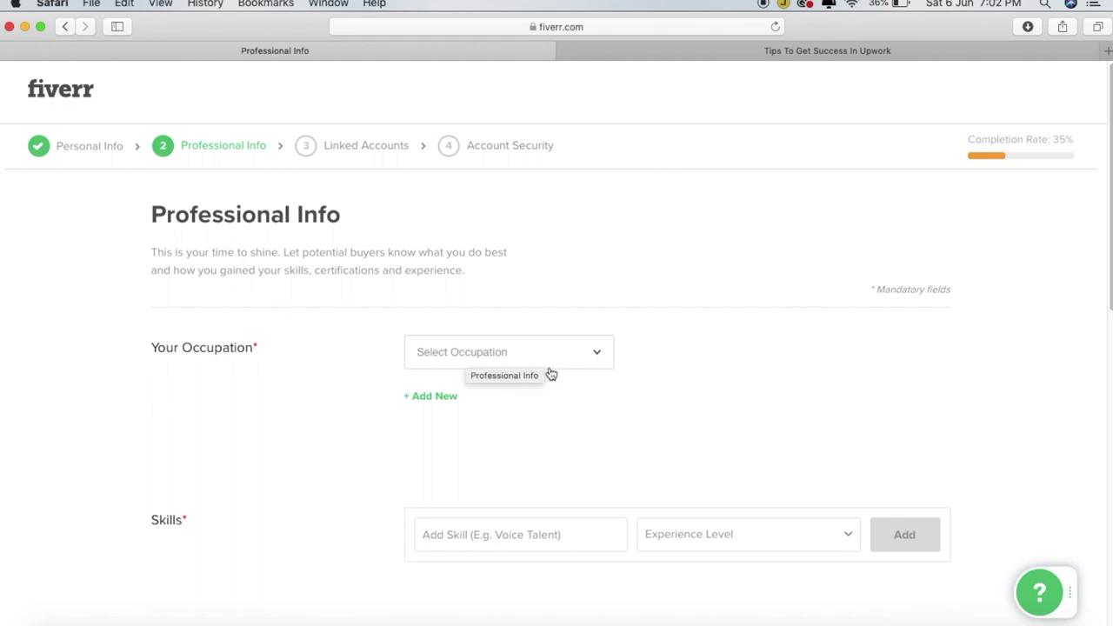
Set the occupation to Programming & Tech, from 2016 to 2020
{"action": "left_click", "coordinate": [581, 358]}
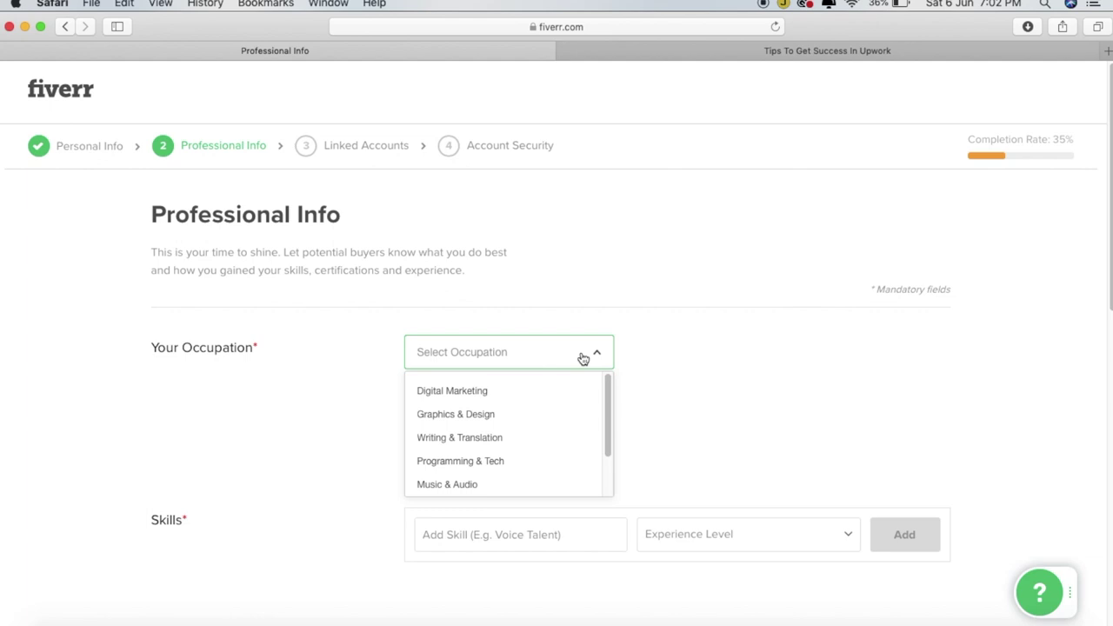
{"action": "left_click_drag", "start_coordinate": [608, 444], "coordinate": [610, 473]}
{"action": "left_click", "coordinate": [491, 418]}
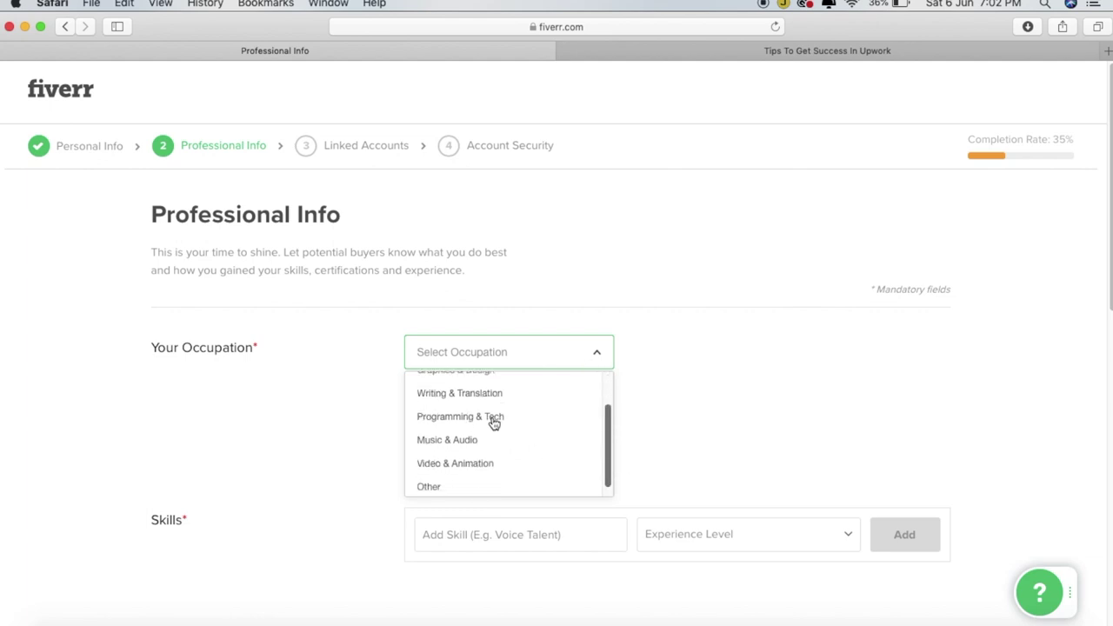
{"action": "left_click", "coordinate": [711, 350]}
{"action": "scroll", "coordinate": [707, 415], "scroll_direction": "down", "scroll_amount": 1}
{"action": "left_click", "coordinate": [708, 426]}
{"action": "left_click", "coordinate": [781, 356]}
{"action": "left_click", "coordinate": [767, 392]}
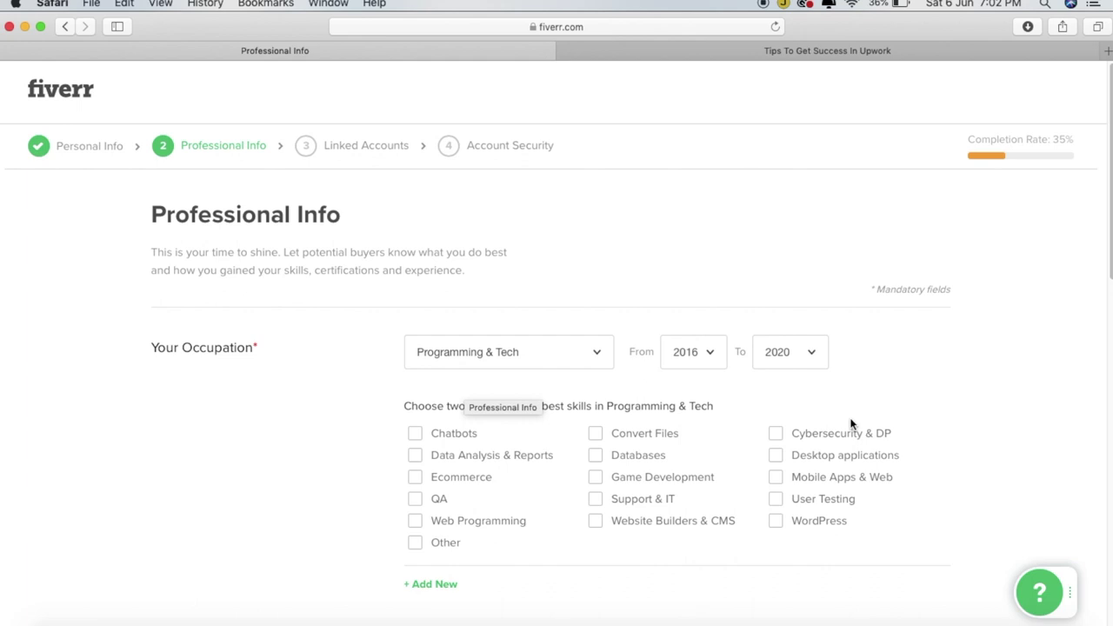
Tick Chatbots, Ecommerce and QA as best skills
{"action": "left_click", "coordinate": [415, 433]}
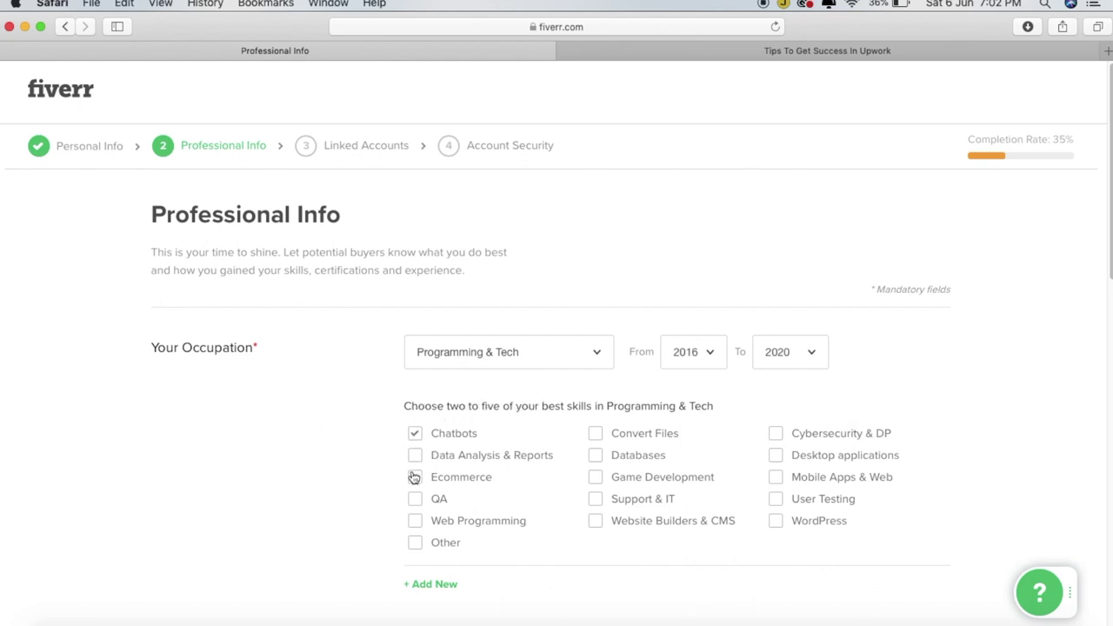
{"action": "left_click", "coordinate": [416, 478]}
{"action": "left_click", "coordinate": [415, 499]}
{"action": "left_click_drag", "start_coordinate": [1104, 273], "coordinate": [1107, 340]}
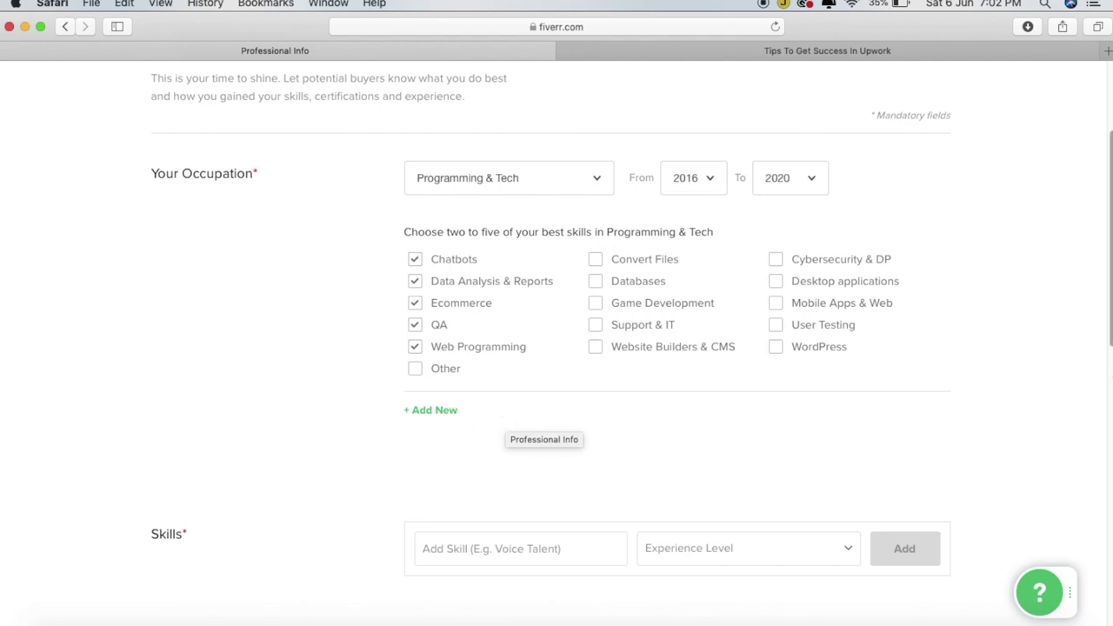
Add Software Development as an Expert-level skill
{"action": "left_click_drag", "start_coordinate": [1109, 331], "coordinate": [1103, 405]}
{"action": "left_click", "coordinate": [579, 338]}
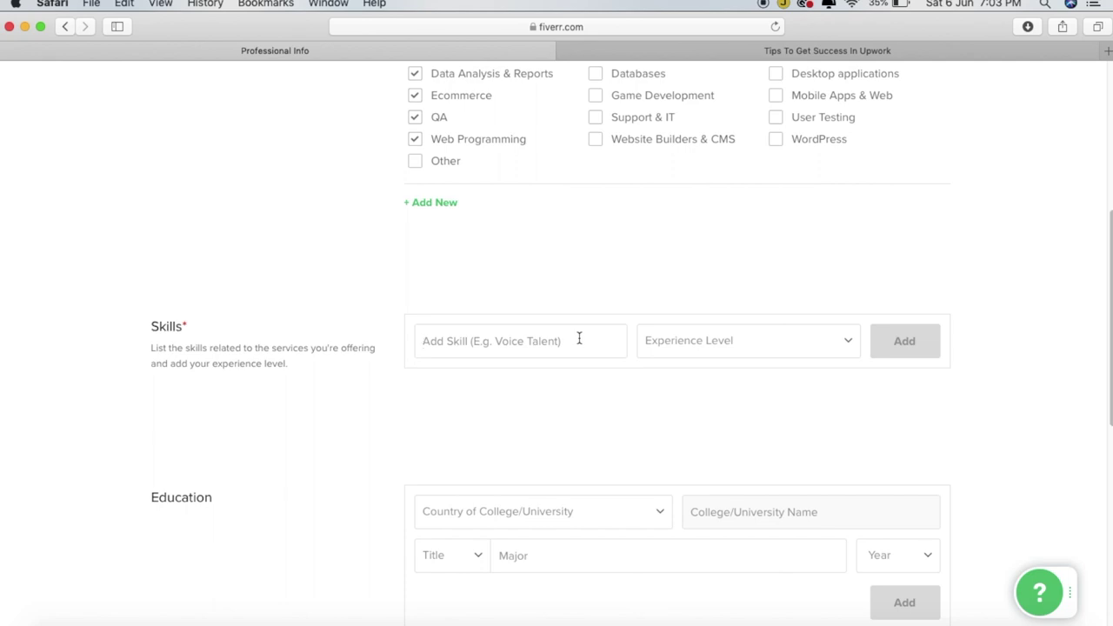
{"action": "type", "text": "Software"}
{"action": "key", "text": "Down"}
{"action": "key", "text": "Down"}
{"action": "left_click", "coordinate": [901, 341]}
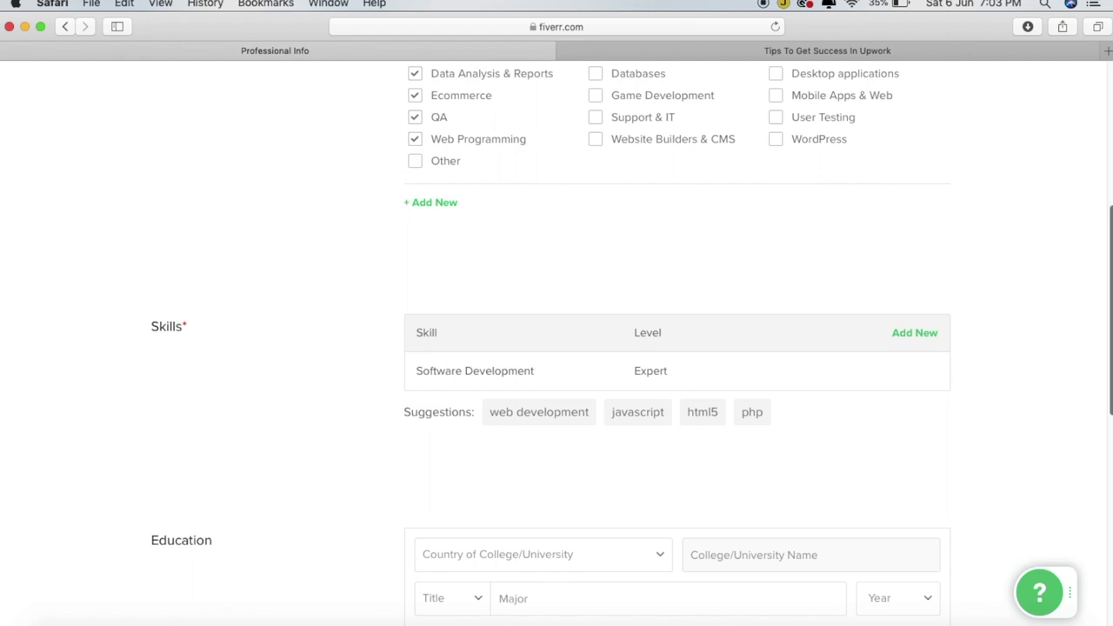
Set the education country to India and the school to CALICUT UNIVERSITY
{"action": "left_click_drag", "start_coordinate": [1103, 380], "coordinate": [1100, 467]}
{"action": "left_click", "coordinate": [657, 340]}
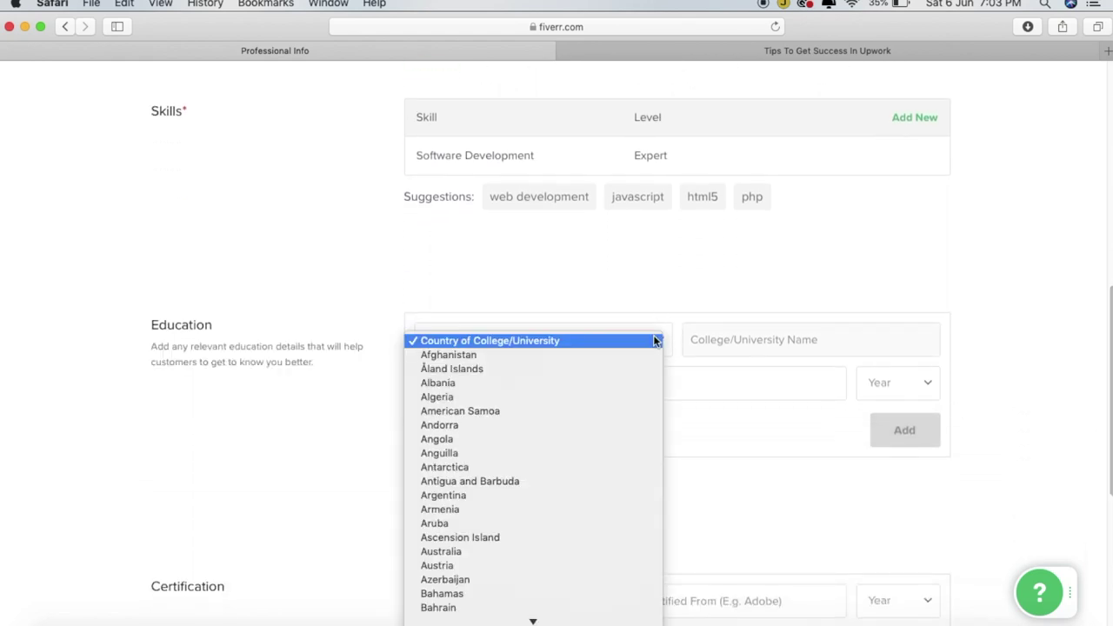
{"action": "key", "text": "i"}
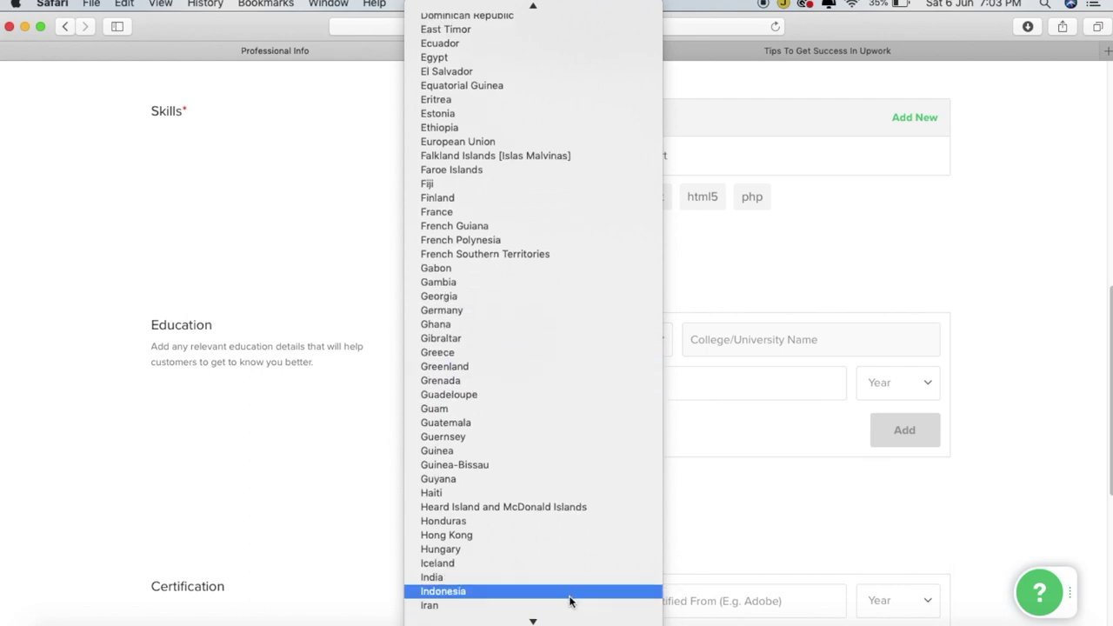
{"action": "left_click", "coordinate": [571, 577]}
{"action": "left_click", "coordinate": [738, 323]}
{"action": "type", "text": "Cali"}
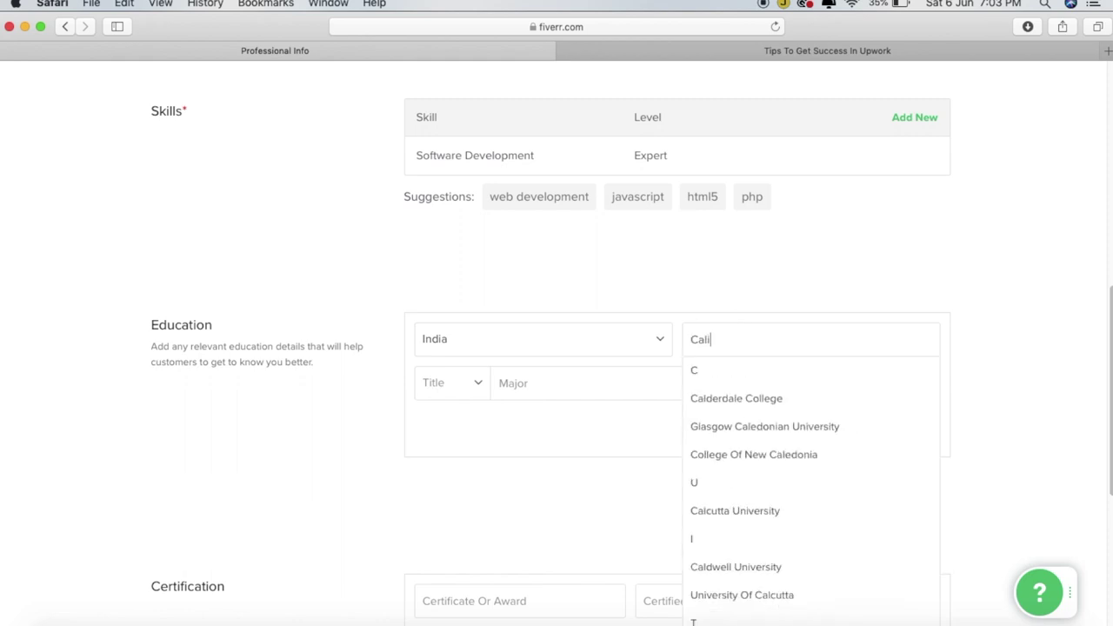
{"action": "type", "text": "cut"}
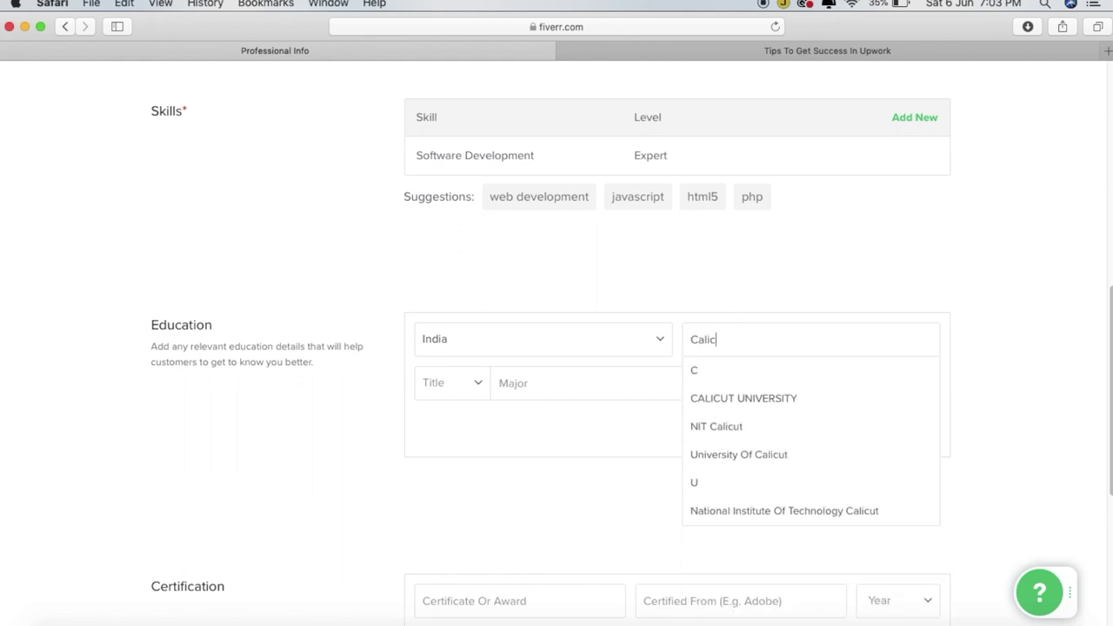
{"action": "left_click", "coordinate": [740, 397]}
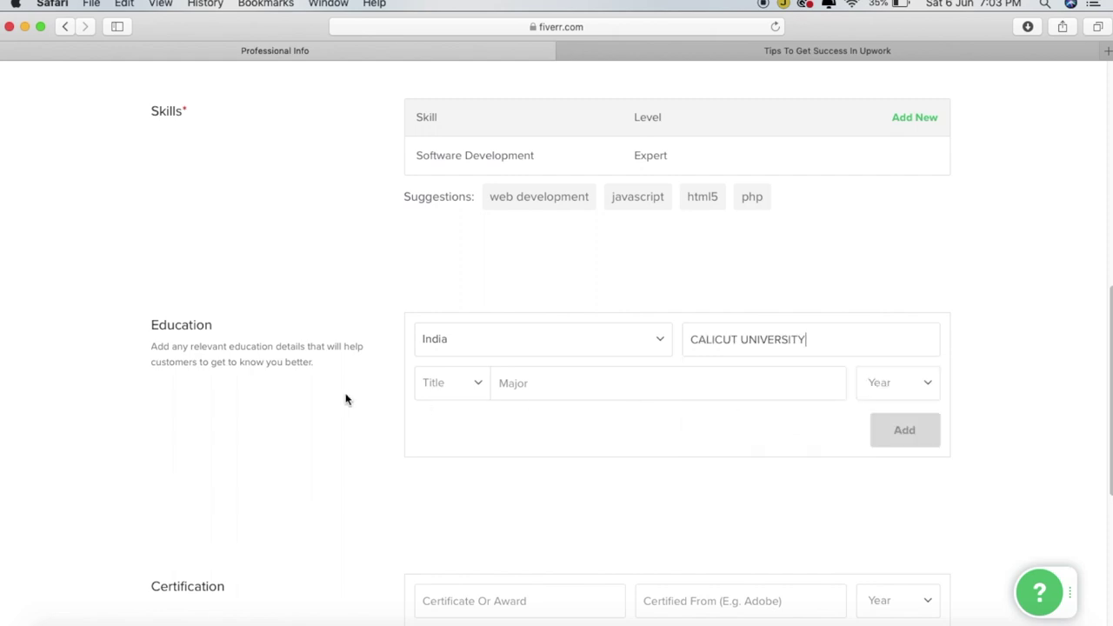
Add the degree: title Other, major Master Of Computer Applications, graduated 2014
{"action": "left_click", "coordinate": [483, 385]}
{"action": "left_click", "coordinate": [444, 619]}
{"action": "left_click", "coordinate": [638, 384]}
{"action": "type", "text": "Master "}
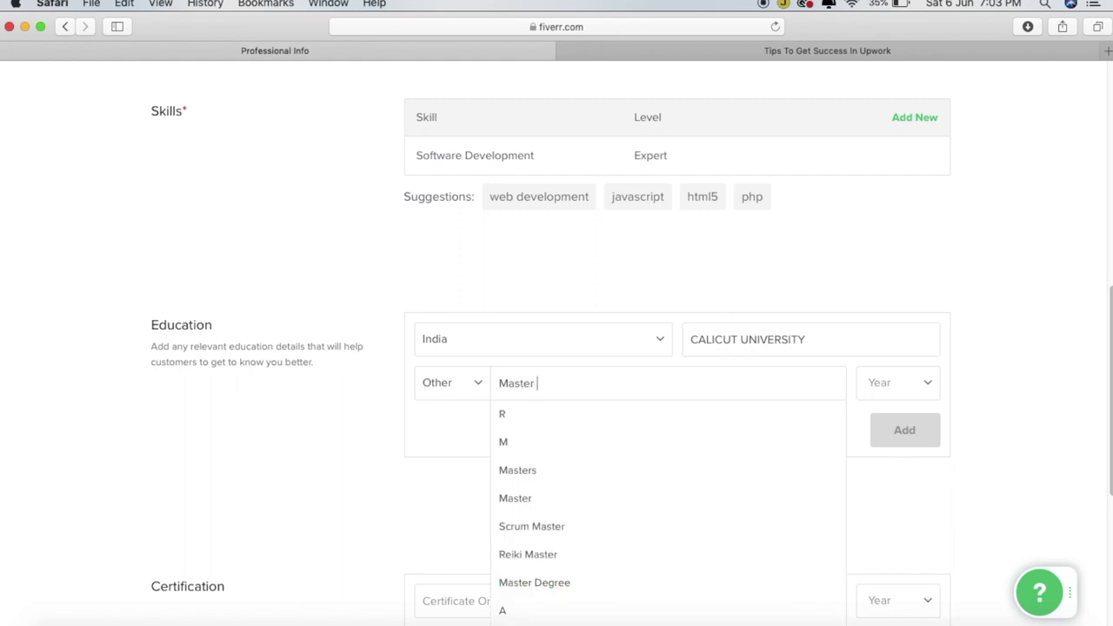
{"action": "type", "text": "Of C"}
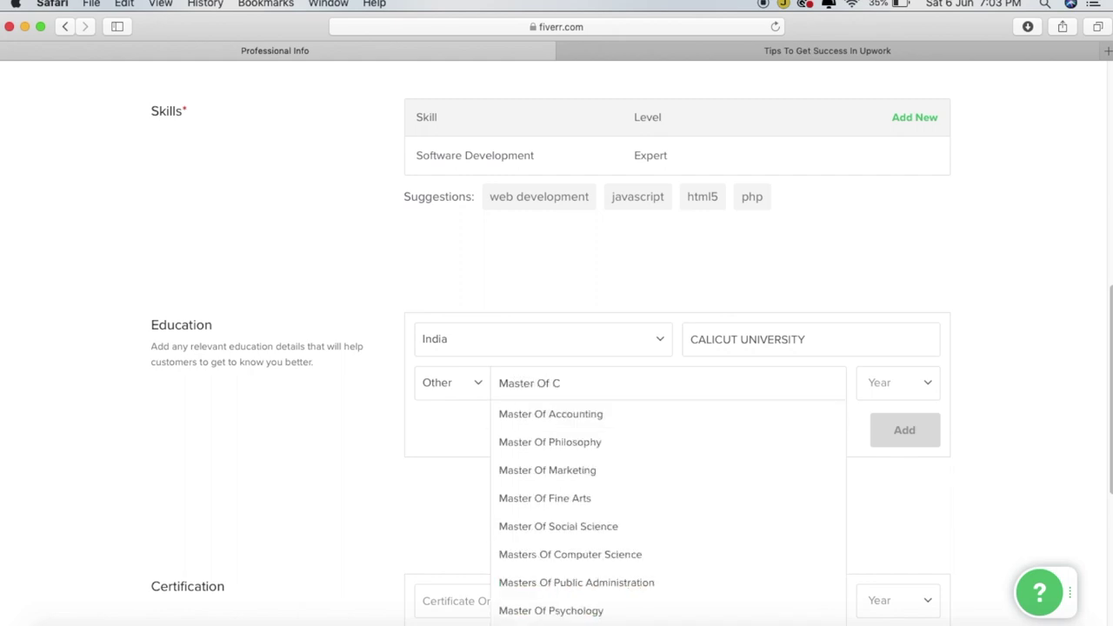
{"action": "type", "text": "omputer"}
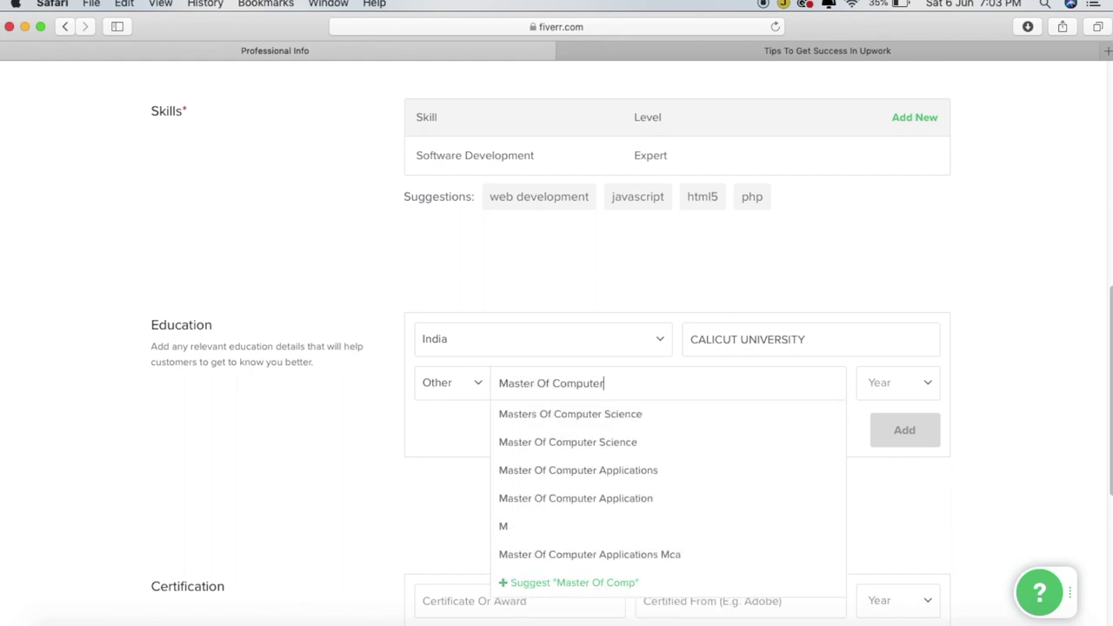
{"action": "left_click", "coordinate": [652, 470]}
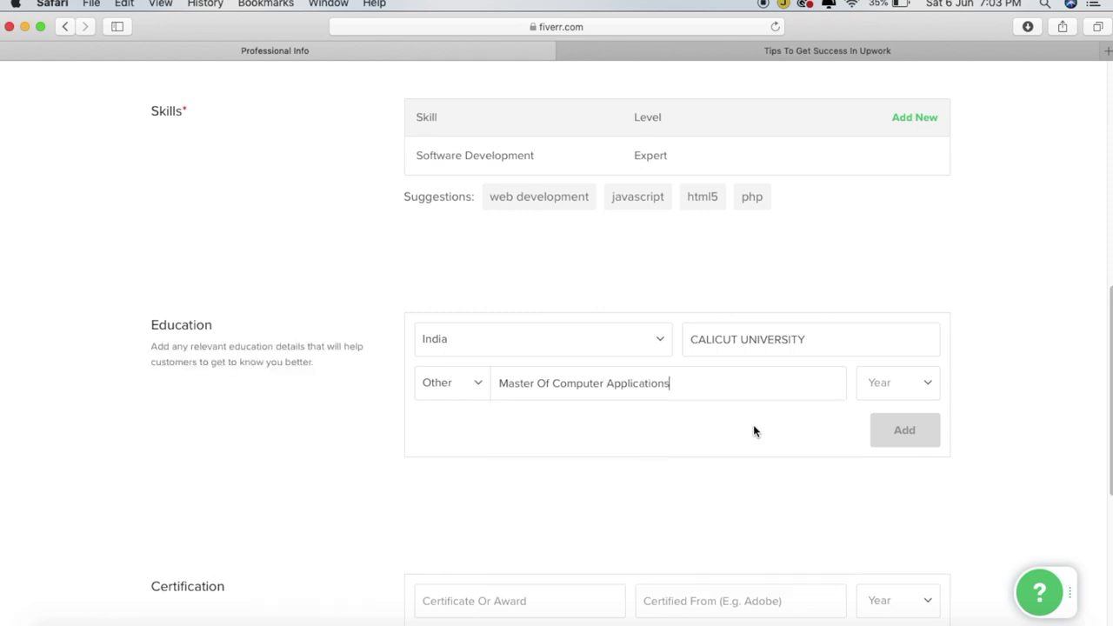
{"action": "left_click", "coordinate": [893, 383]}
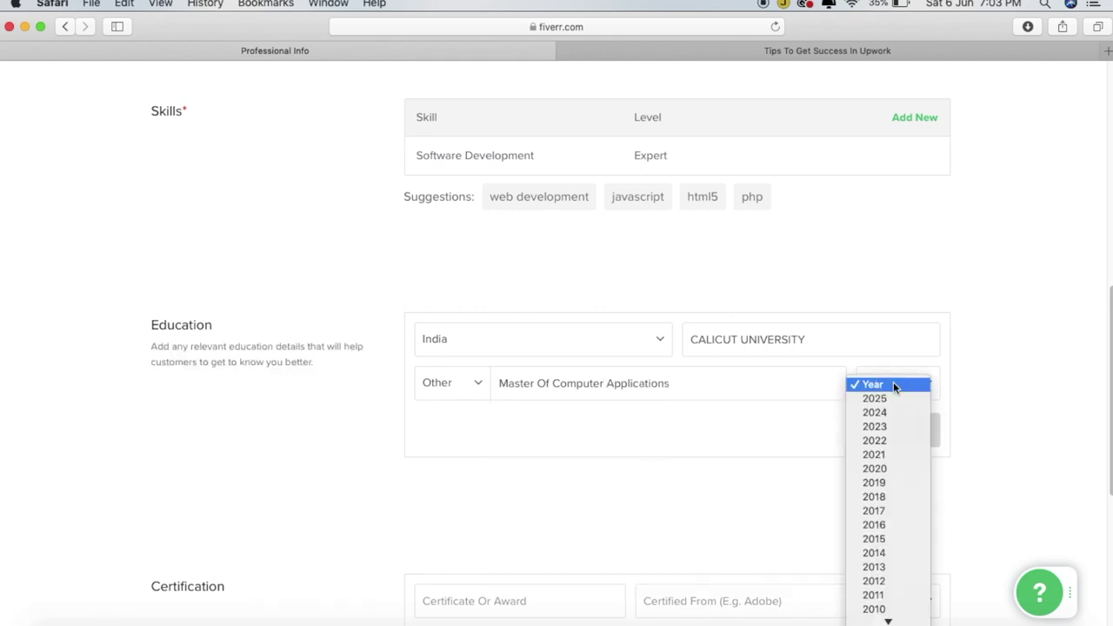
{"action": "left_click", "coordinate": [890, 552]}
{"action": "left_click", "coordinate": [920, 435]}
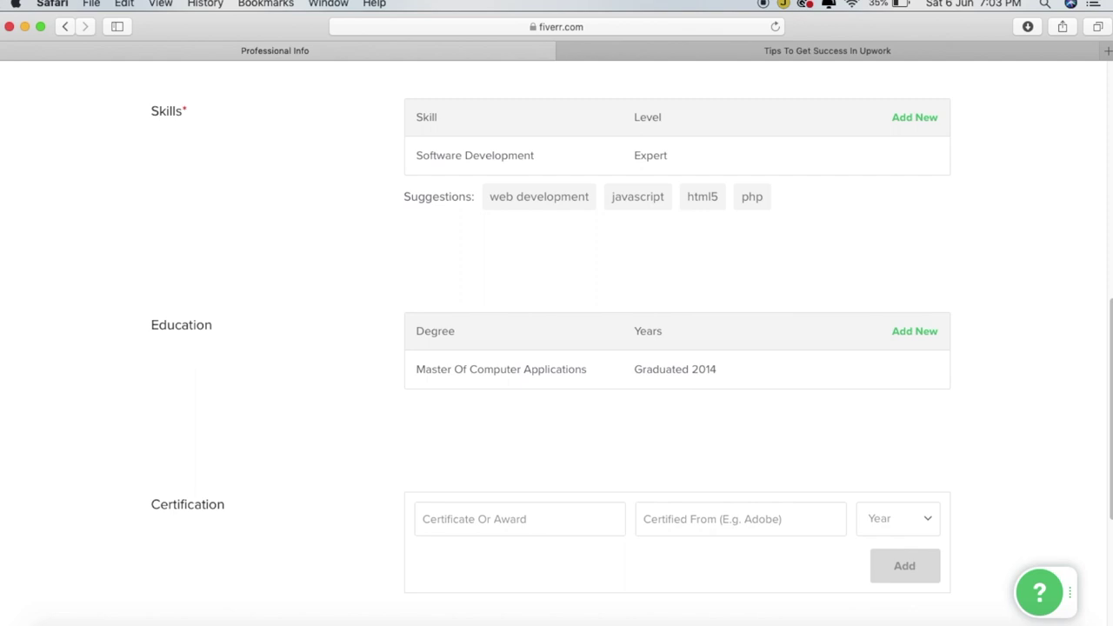
Add a Python certificate from Udemy, year 2019, to the Certification list
{"action": "scroll", "coordinate": [1104, 513], "scroll_direction": "down", "scroll_amount": 4}
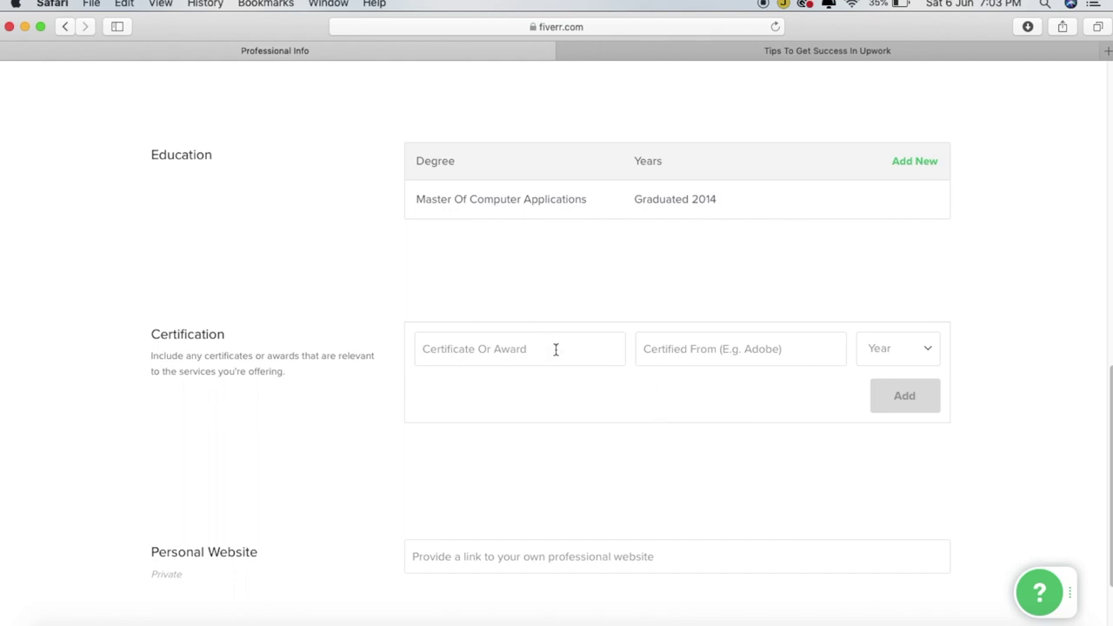
{"action": "type", "text": "Python"}
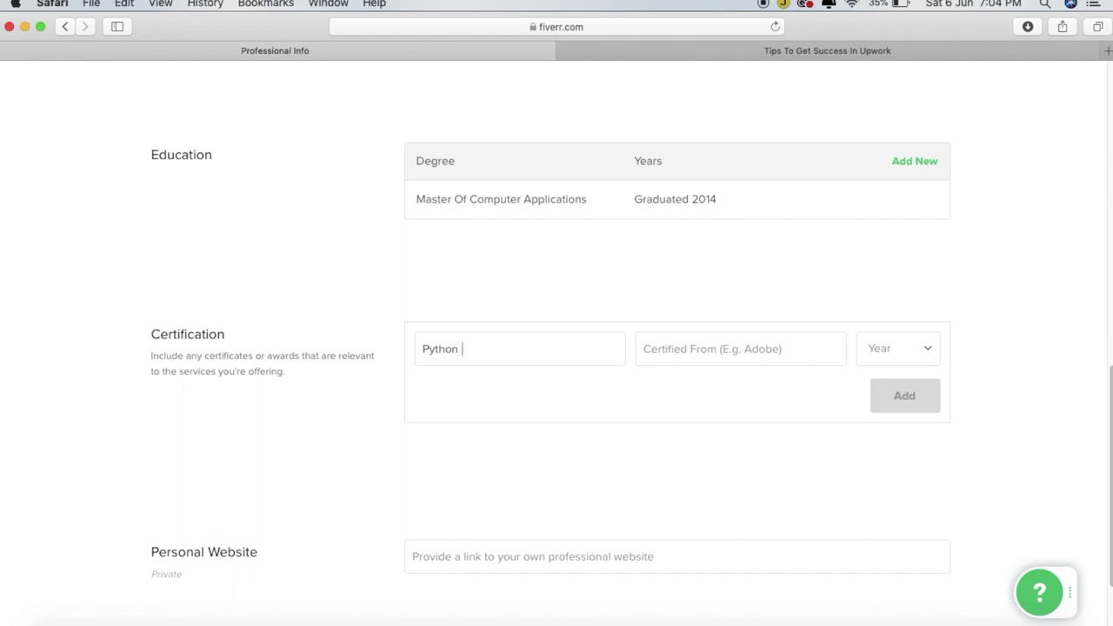
{"action": "left_click", "coordinate": [694, 351]}
{"action": "type", "text": "Udemy"}
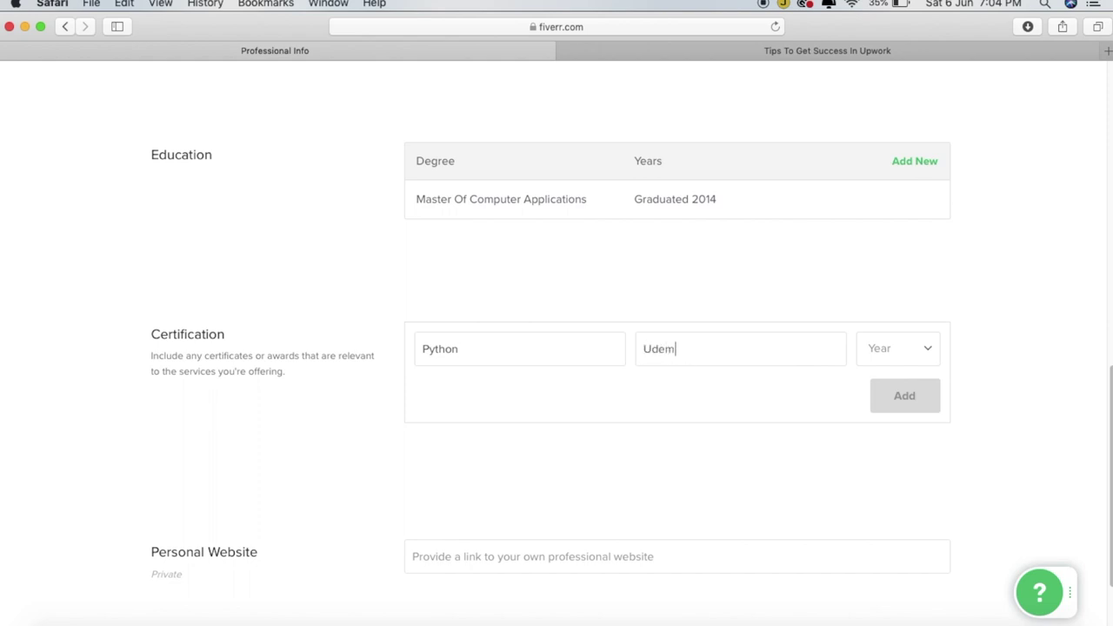
{"action": "left_click", "coordinate": [900, 348]}
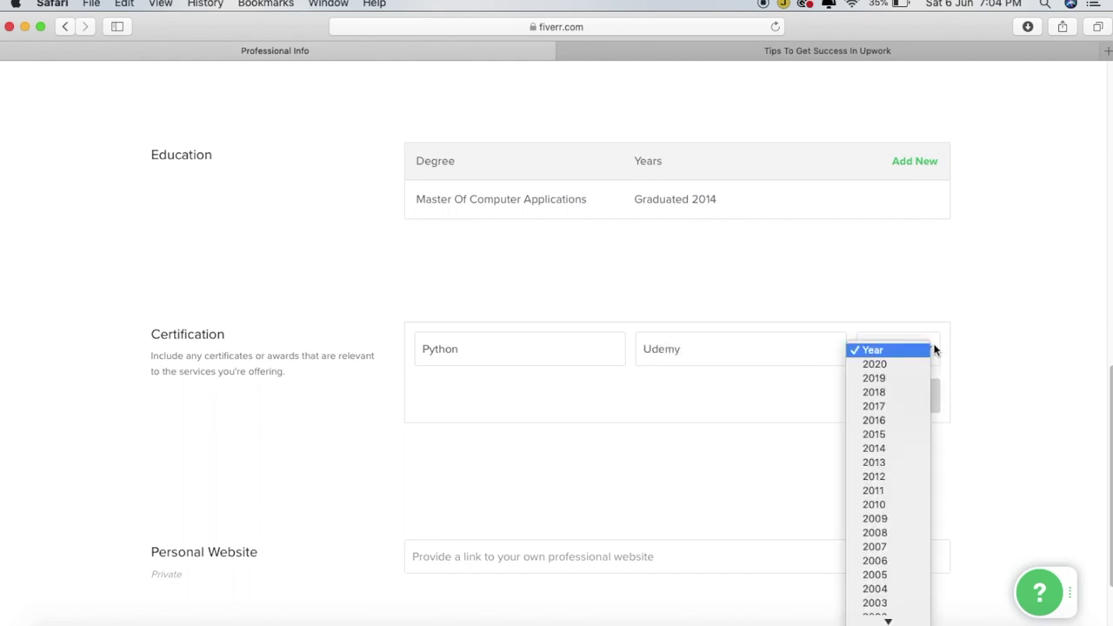
{"action": "left_click", "coordinate": [859, 380]}
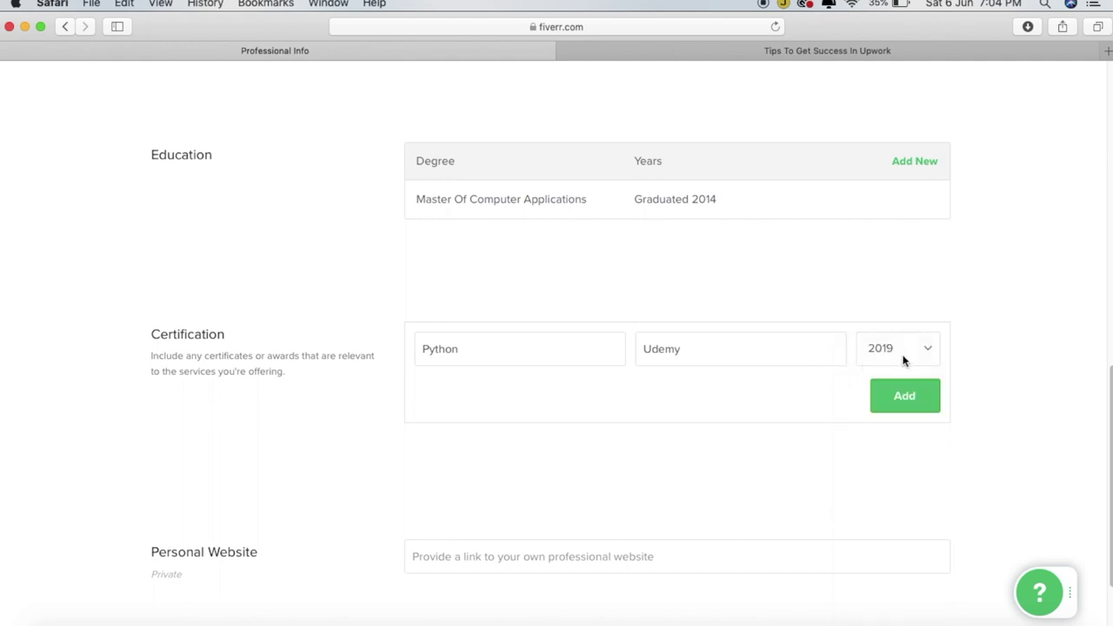
{"action": "left_click", "coordinate": [906, 395]}
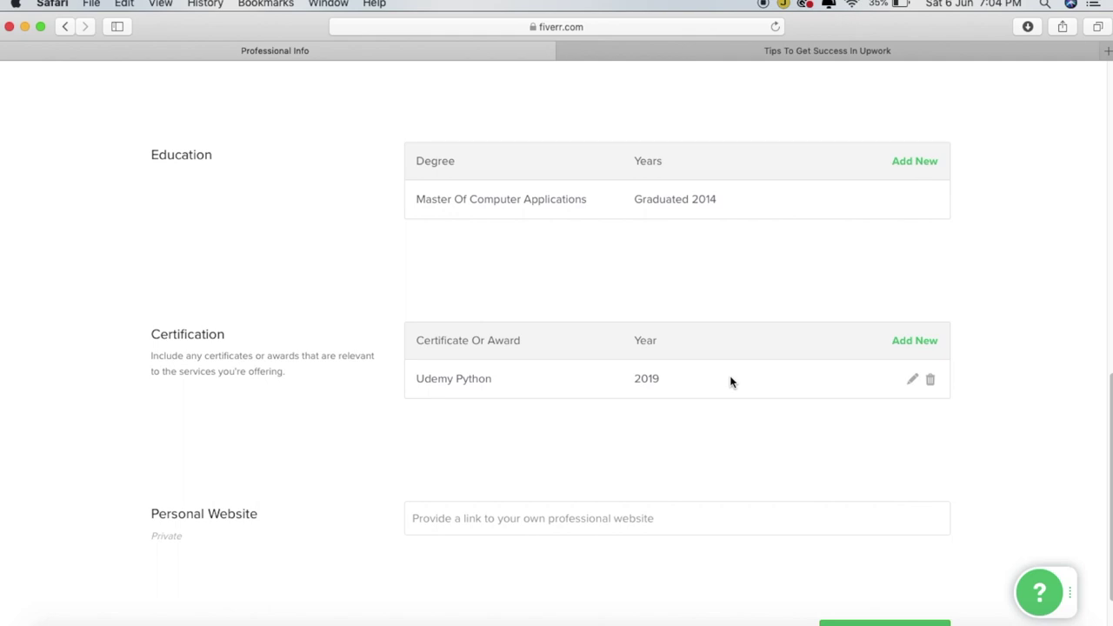
{"action": "left_click", "coordinate": [469, 526]}
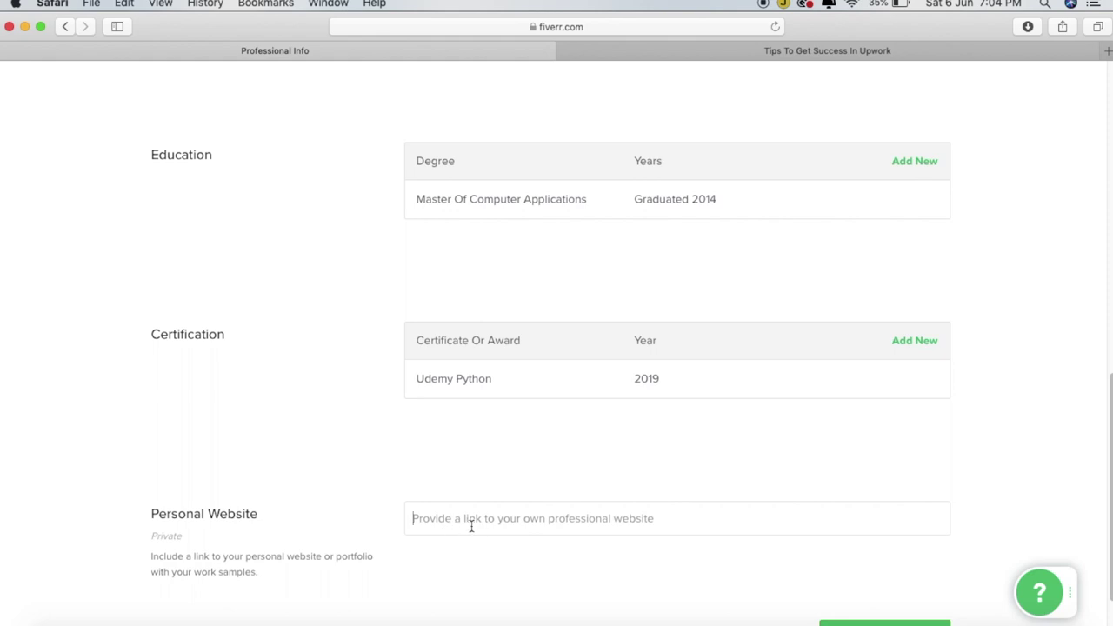
{"action": "left_click", "coordinate": [762, 48]}
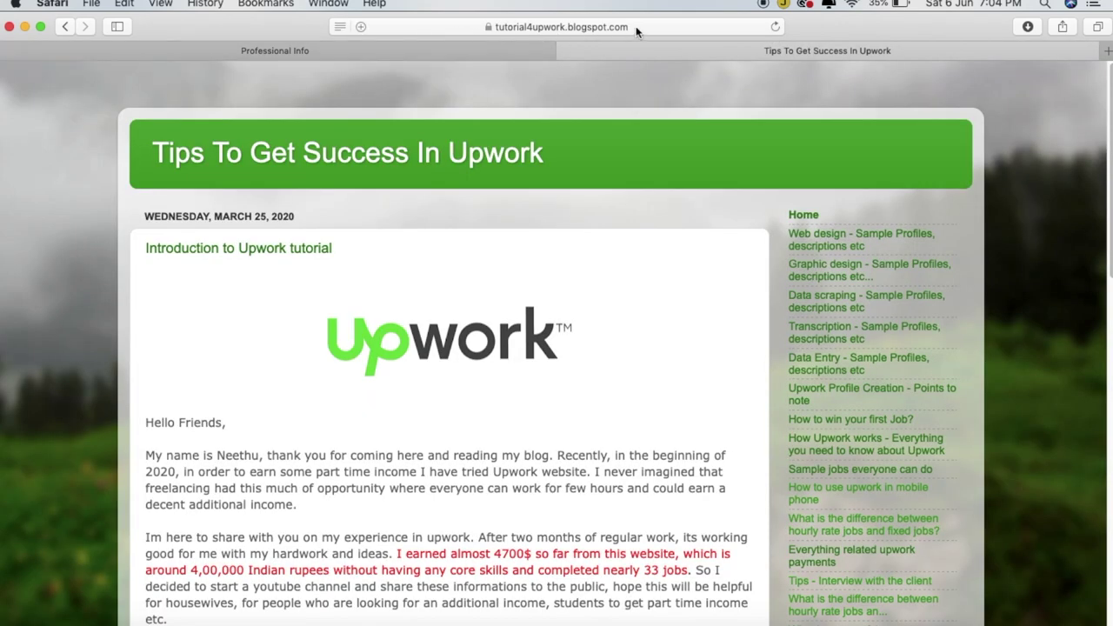
{"action": "left_click", "coordinate": [639, 28]}
{"action": "key", "text": "super+c"}
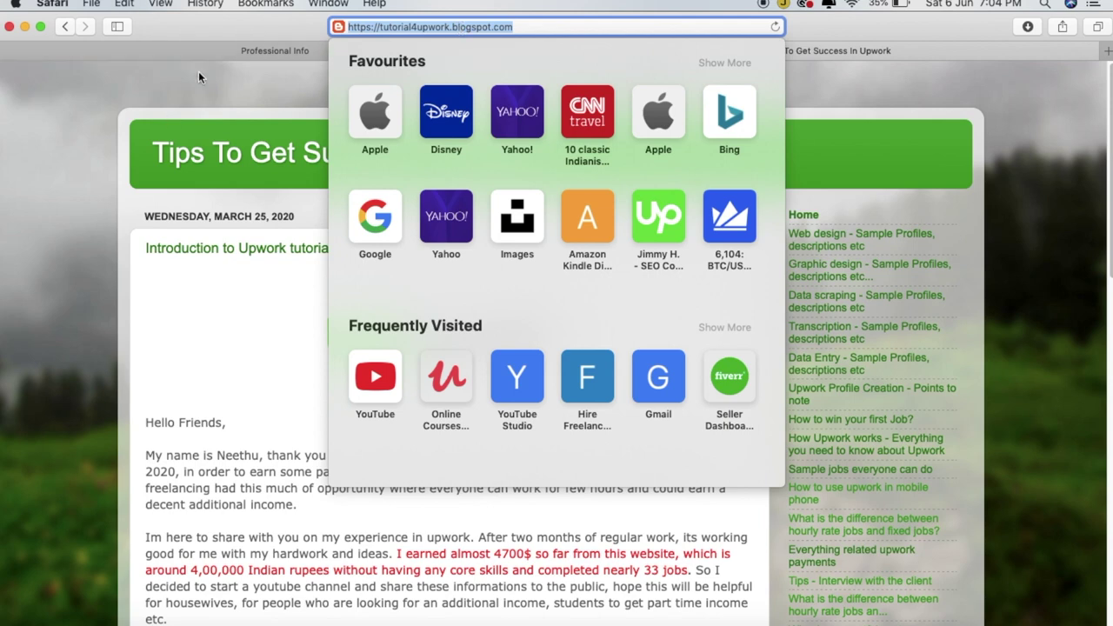
{"action": "left_click", "coordinate": [240, 49]}
{"action": "mouse_move", "coordinate": [455, 505]}
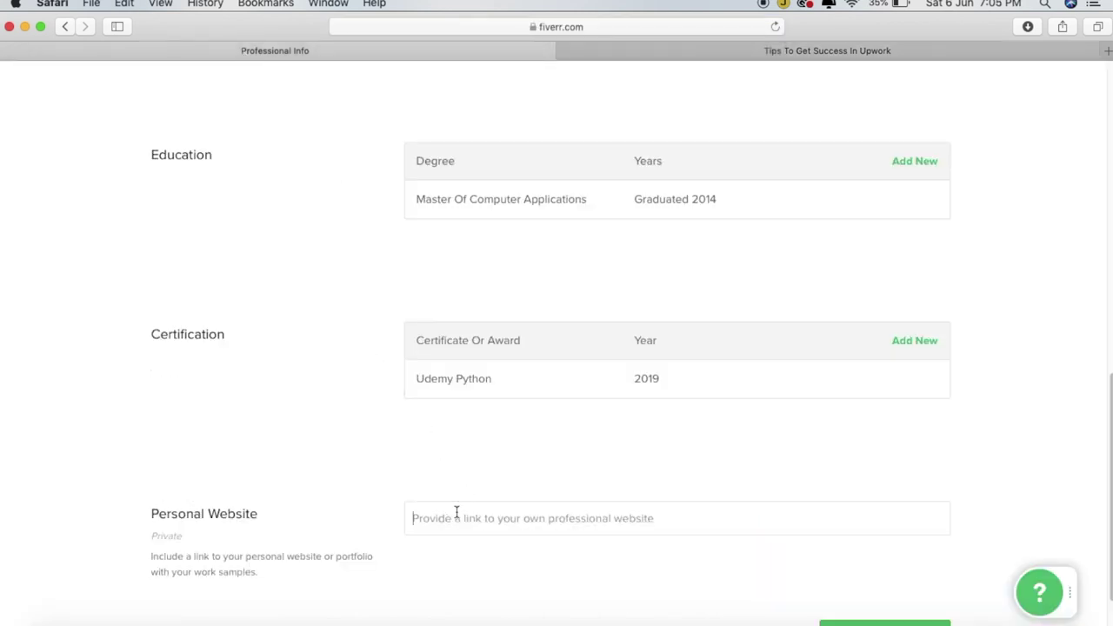
{"action": "key", "text": "super+v"}
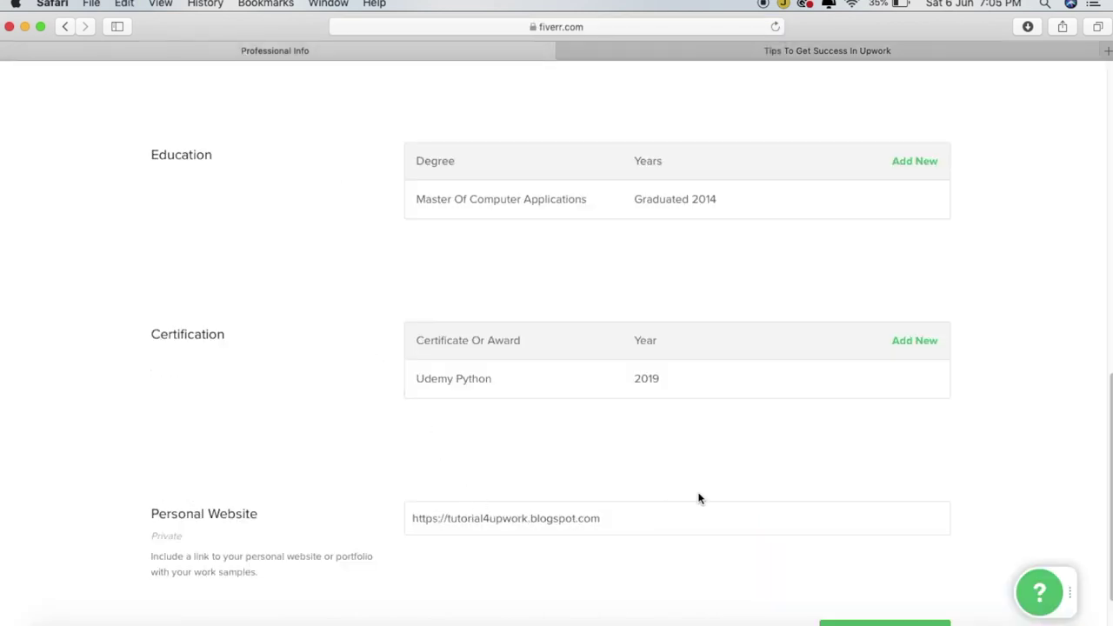
{"action": "scroll", "coordinate": [1105, 475], "scroll_direction": "down", "scroll_amount": 3}
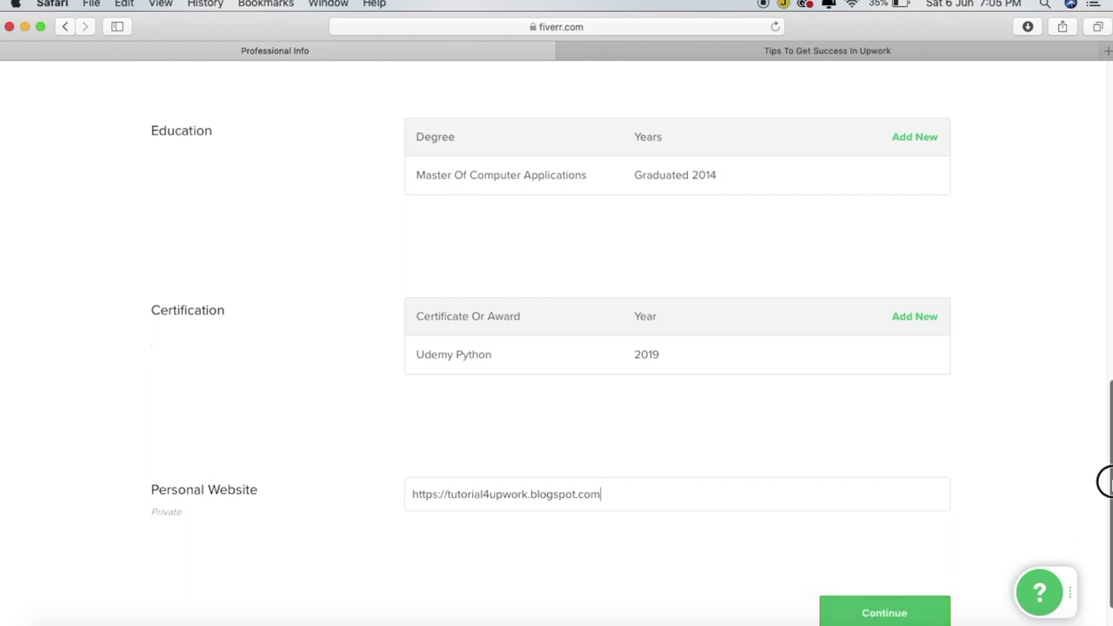
{"action": "left_click", "coordinate": [884, 570]}
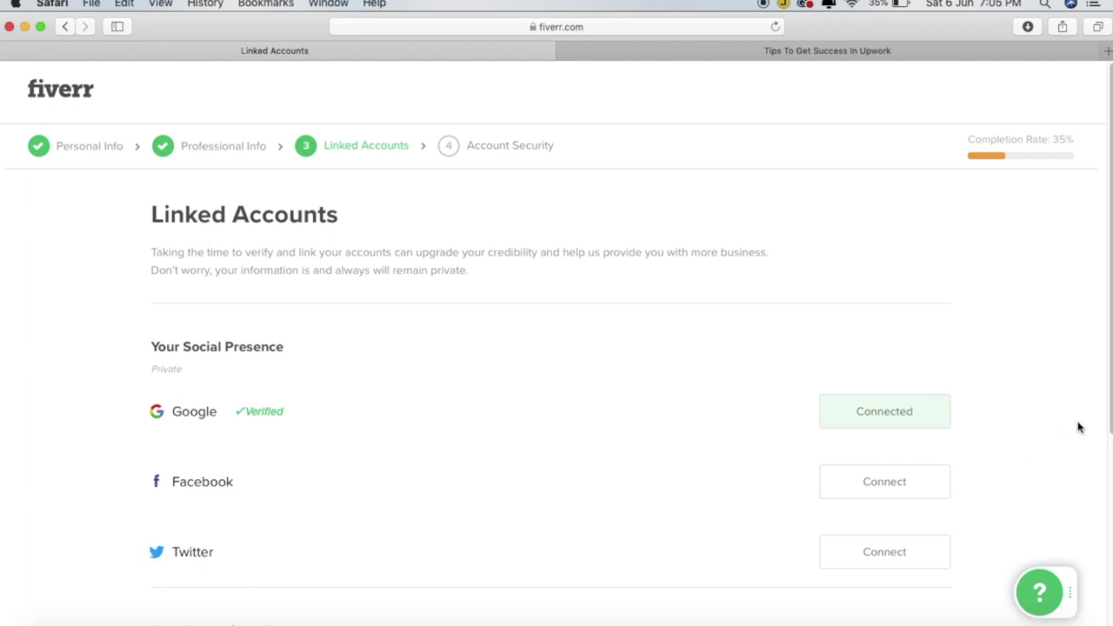
Move through the Linked Accounts page on to Account Security
{"action": "left_click_drag", "start_coordinate": [1110, 424], "coordinate": [1104, 574]}
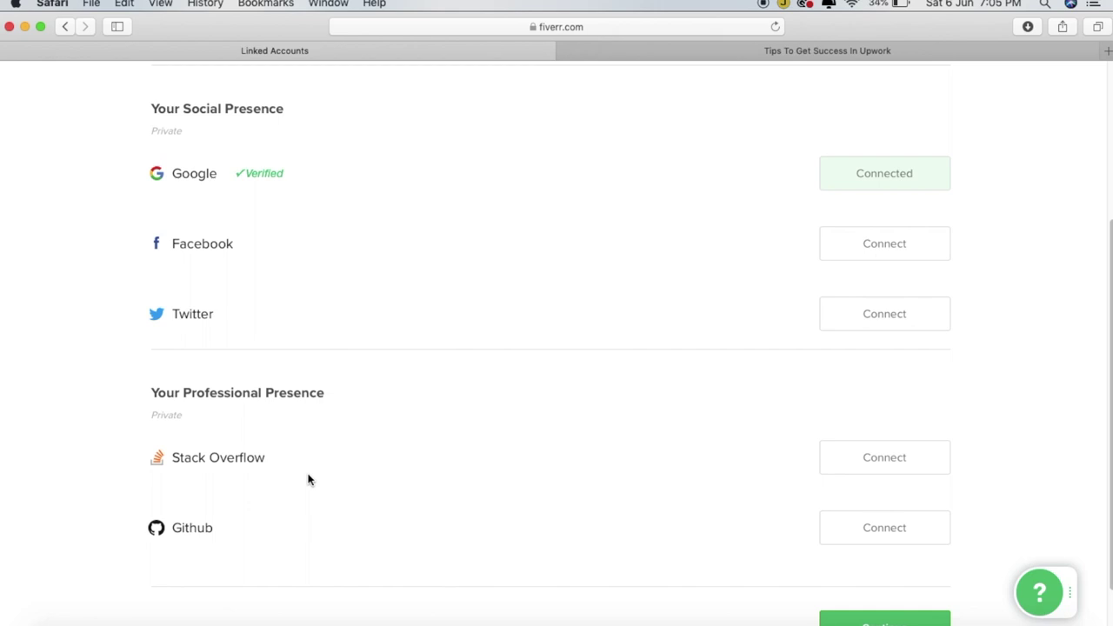
{"action": "scroll", "coordinate": [635, 535], "scroll_direction": "down", "scroll_amount": 3}
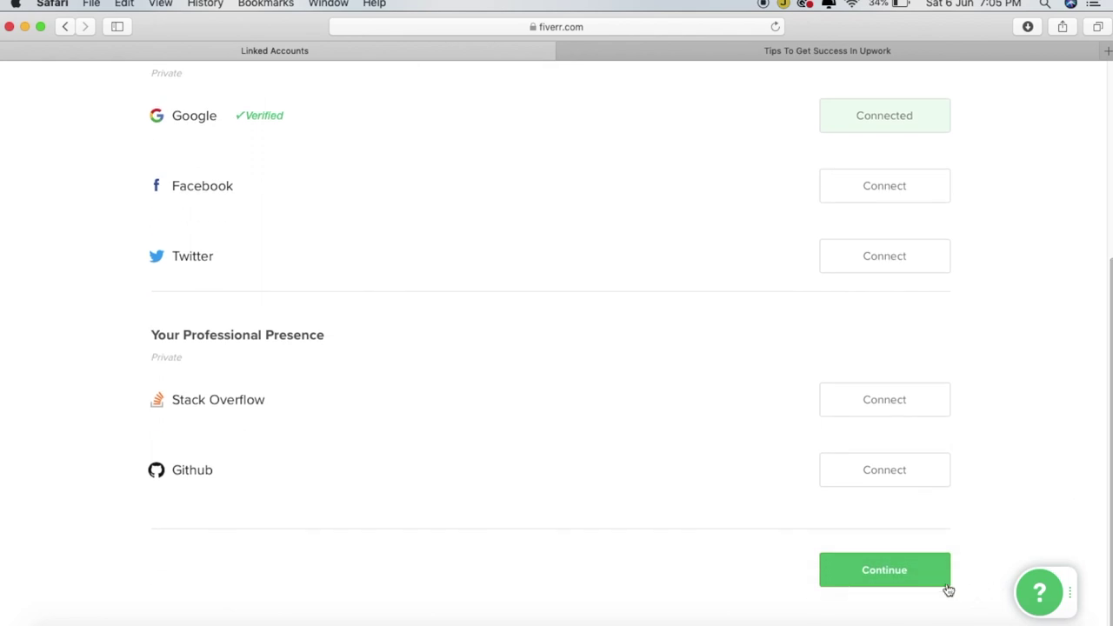
{"action": "left_click", "coordinate": [894, 573]}
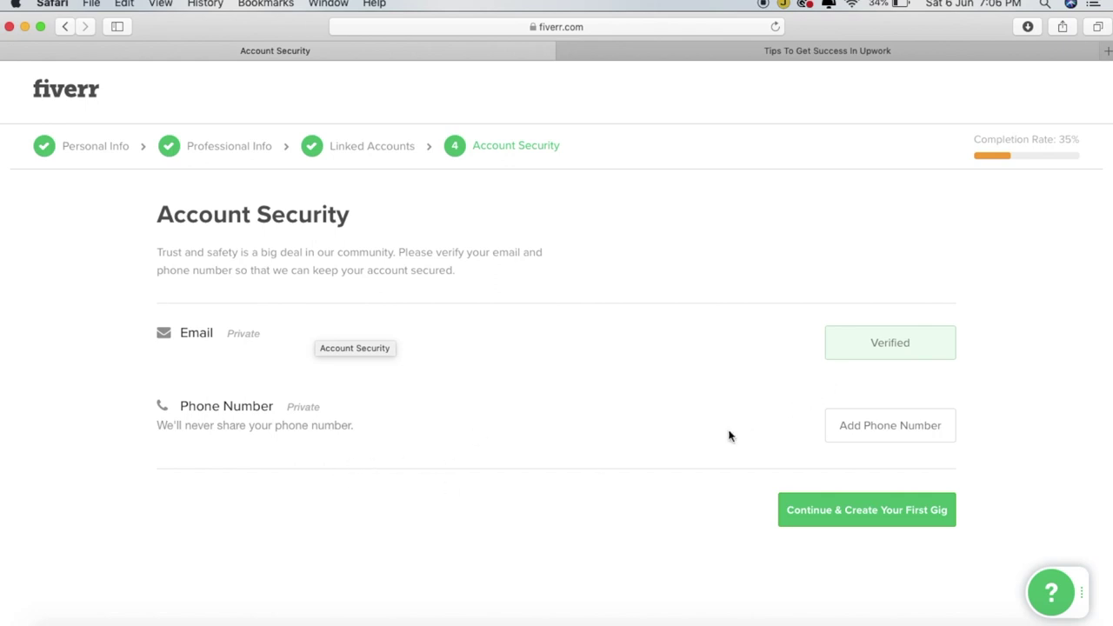
Open the Verify Phone Number dialog from Add Phone Number
{"action": "left_click", "coordinate": [857, 428]}
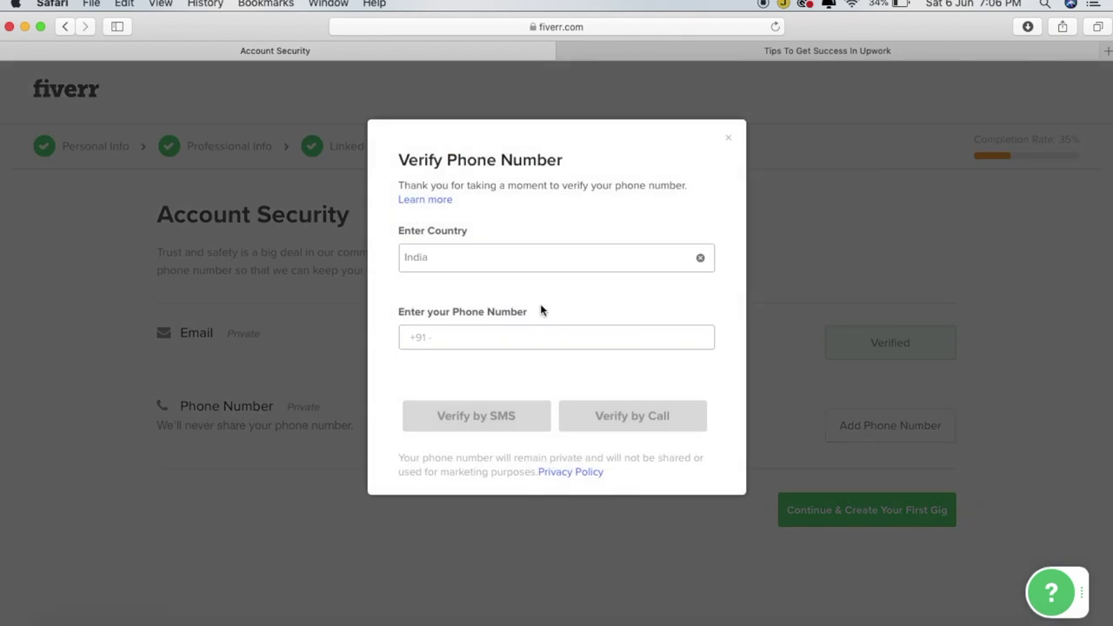